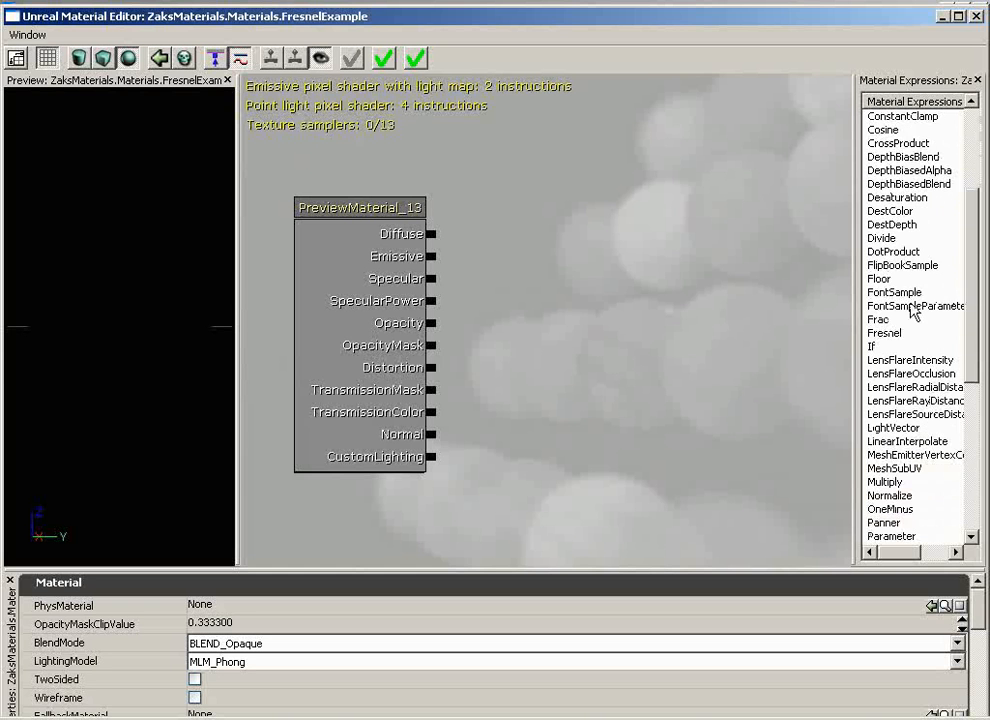
# Add a Fresnel expression beside the material node, connect it to Diffuse, and inspect the result on the preview sphere.
pyautogui.click(902, 335)
pyautogui.moveTo(905, 343); pyautogui.dragTo(580, 244)
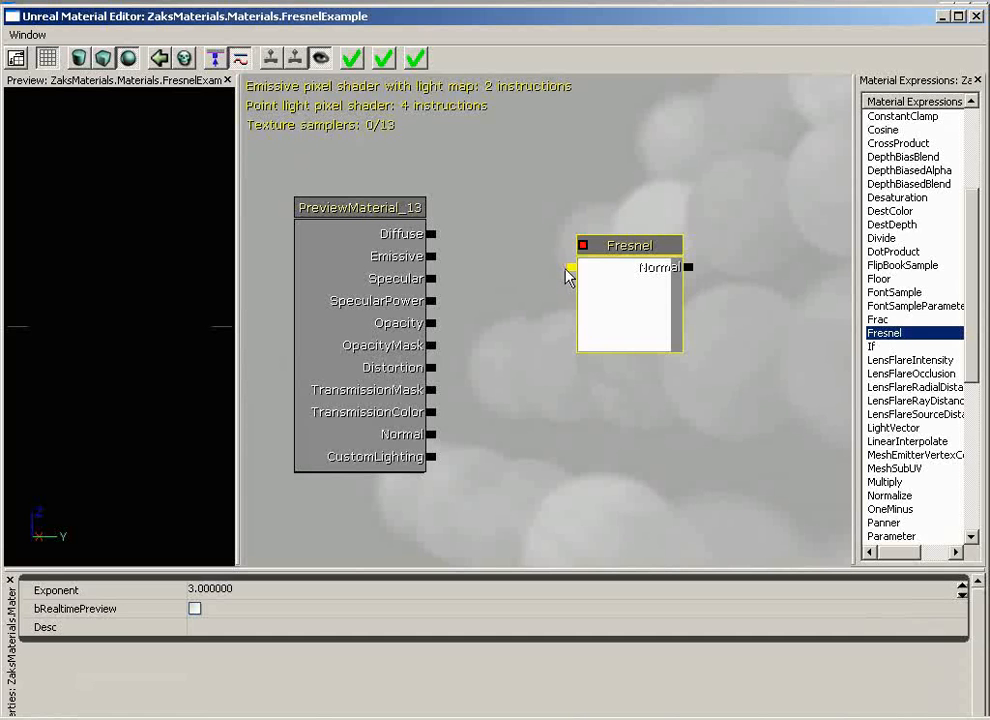
pyautogui.moveTo(569, 275); pyautogui.dragTo(431, 234)
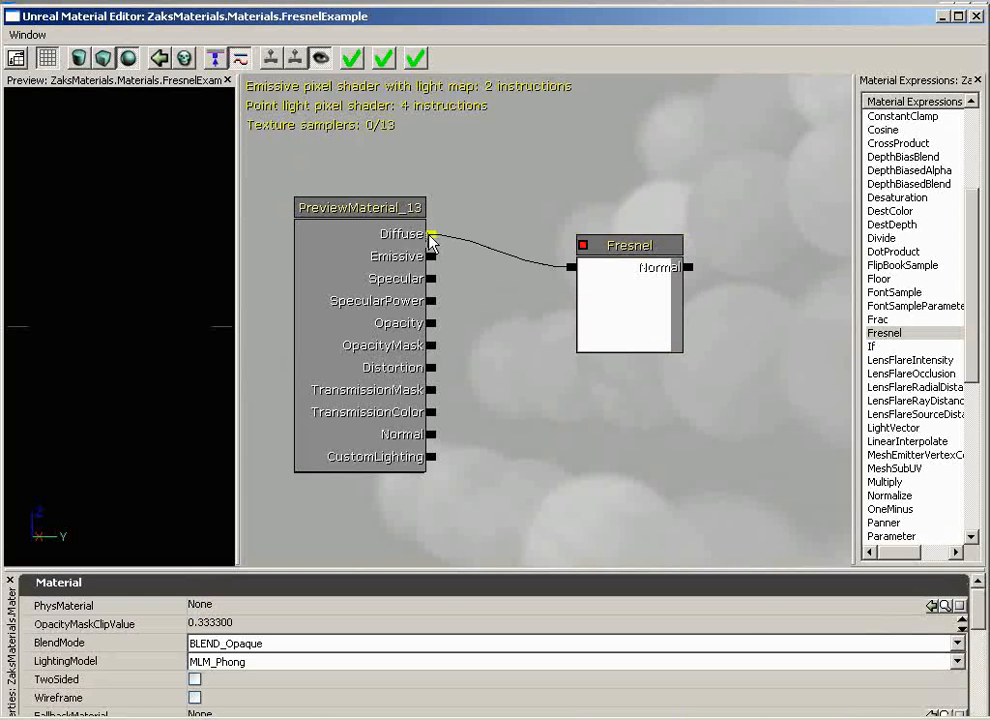
pyautogui.moveTo(104, 328)
pyautogui.mouseDown()
pyautogui.moveTo(102, 337)
pyautogui.moveTo(162, 364)
pyautogui.moveTo(236, 365)
pyautogui.moveTo(161, 354)
pyautogui.moveTo(90, 321)
pyautogui.mouseUp()
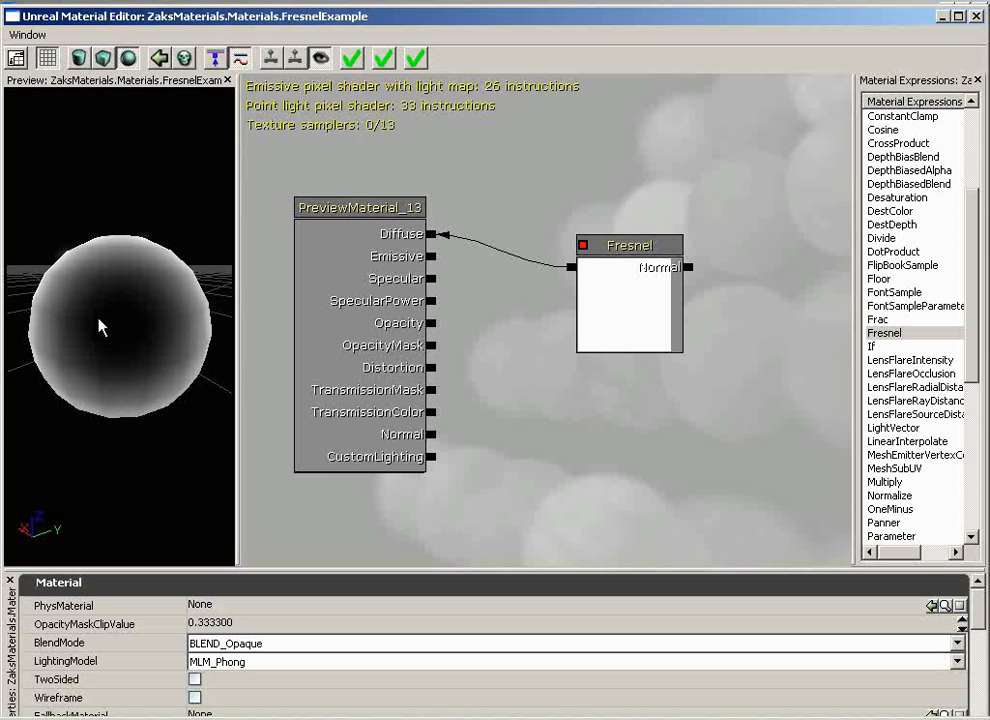
pyautogui.moveTo(101, 337)
pyautogui.mouseDown()
pyautogui.moveTo(214, 239)
pyautogui.moveTo(239, 150)
pyautogui.moveTo(238, 112)
pyautogui.moveTo(239, 160)
pyautogui.moveTo(9, 247)
pyautogui.moveTo(106, 343)
pyautogui.mouseUp()
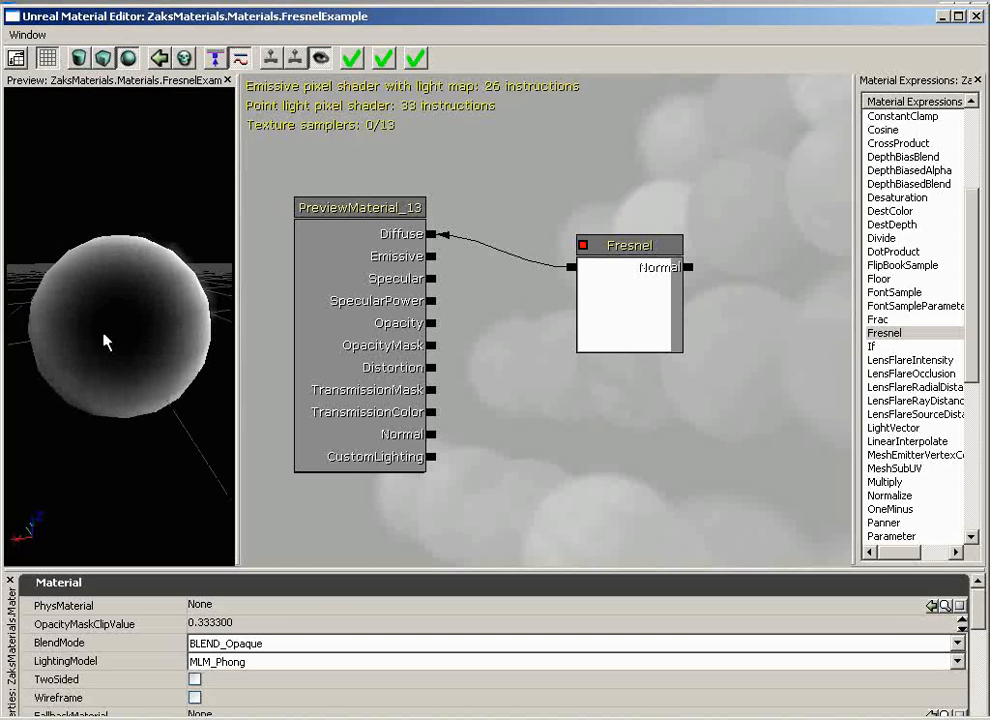
# Set the material's LightingModel to MLM_Unlit and reconnect the Fresnel output from Diffuse to Emissive.
pyautogui.click(234, 664)
pyautogui.click(215, 704)
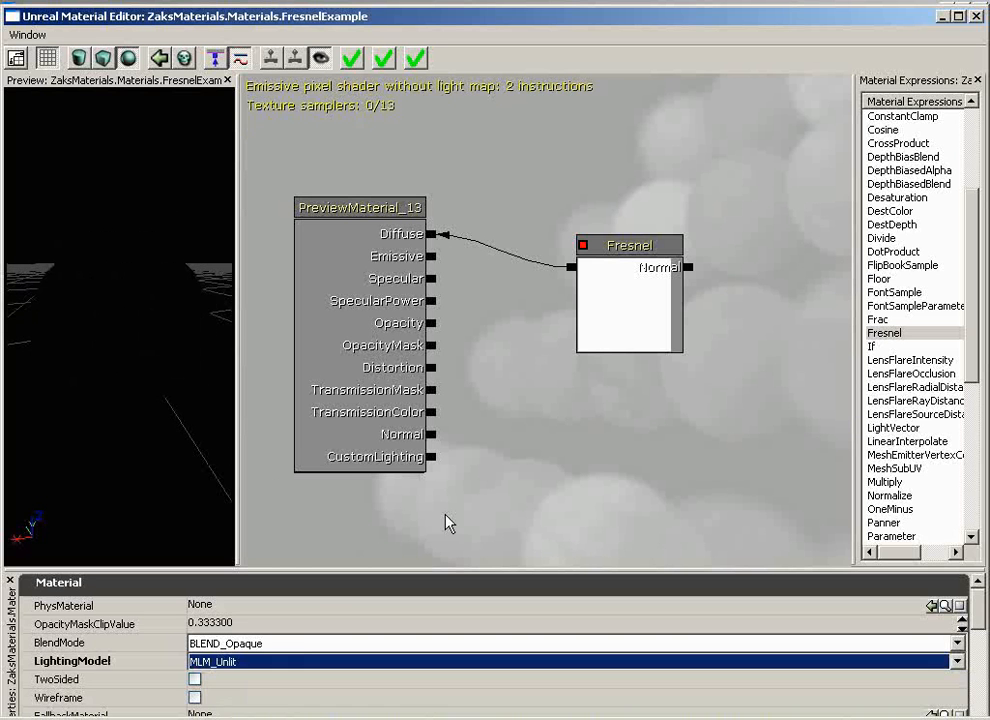
pyautogui.keyDown('alt'); pyautogui.click(572, 268); pyautogui.keyUp('alt')
pyautogui.moveTo(572, 268); pyautogui.dragTo(436, 260)
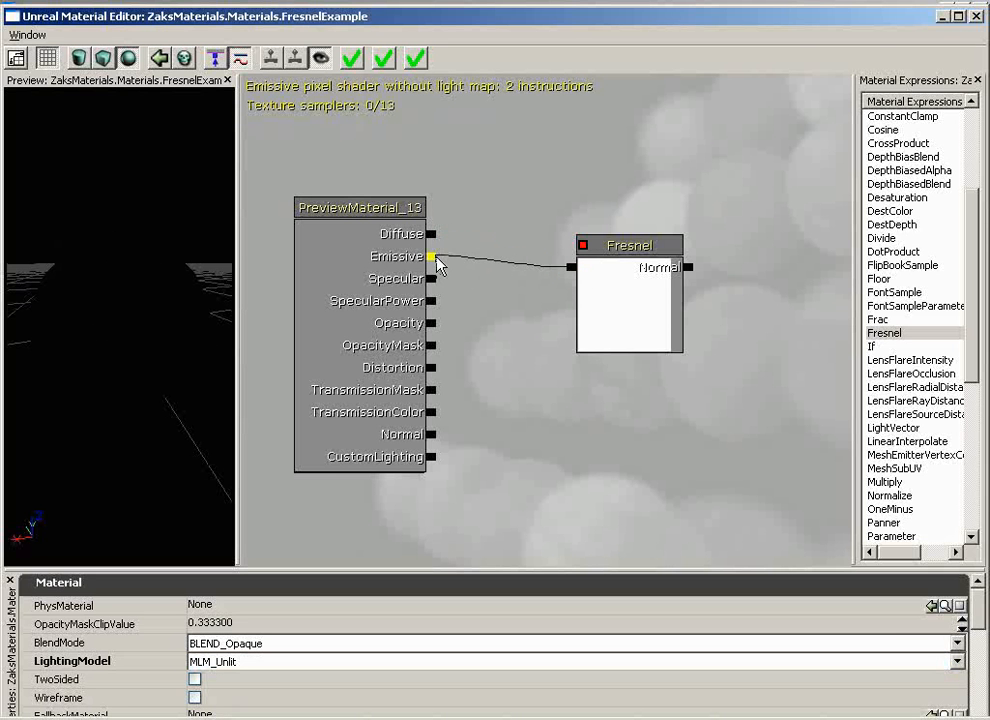
pyautogui.moveTo(92, 359); pyautogui.dragTo(50, 460)
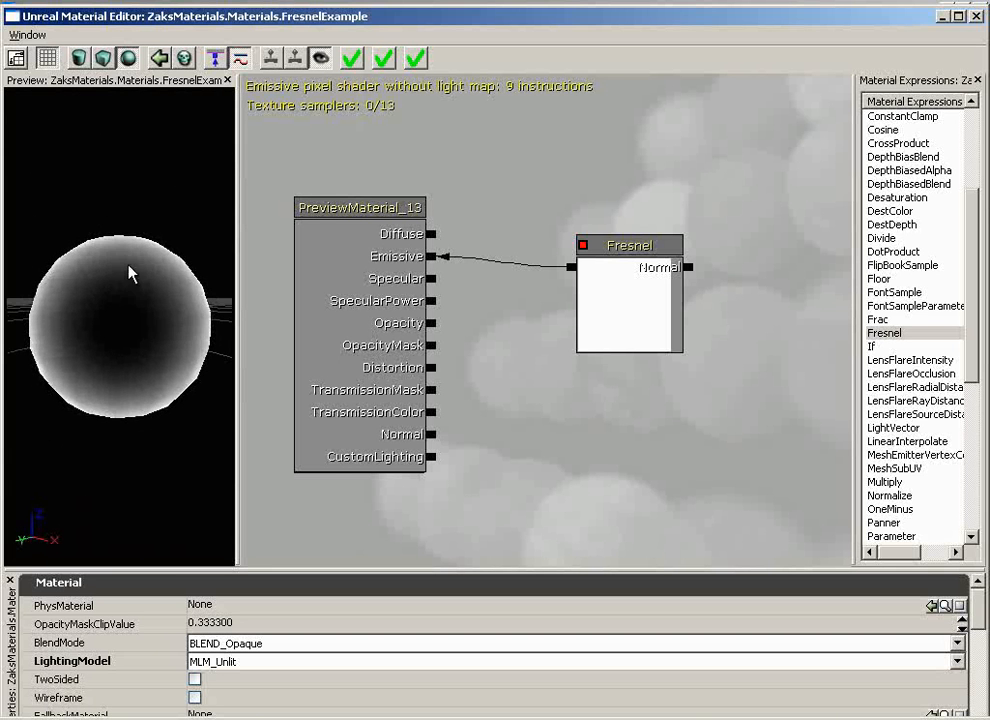
pyautogui.moveTo(130, 273); pyautogui.dragTo(68, 500)
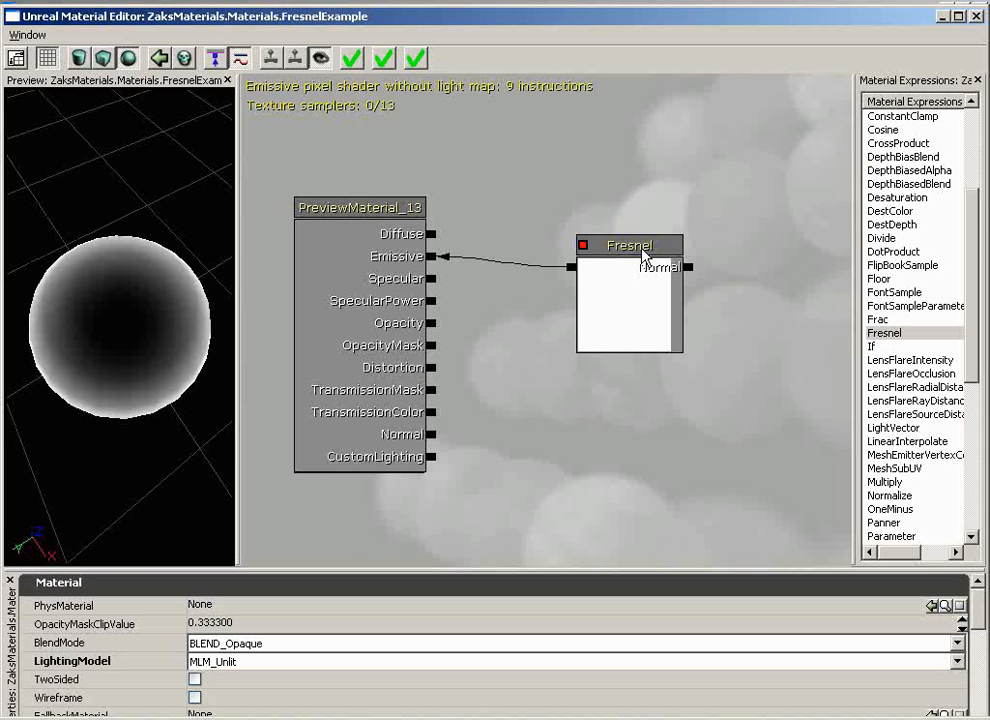
# Move the Fresnel node farther from the material node to make room between them.
pyautogui.moveTo(693, 322); pyautogui.dragTo(612, 303)
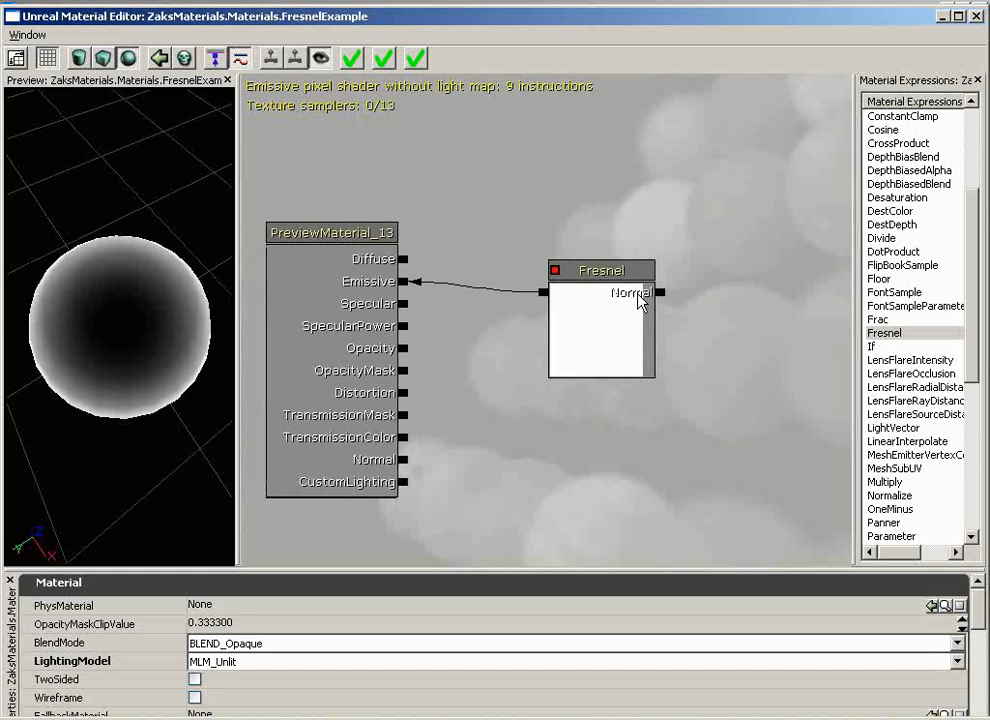
pyautogui.click(592, 324)
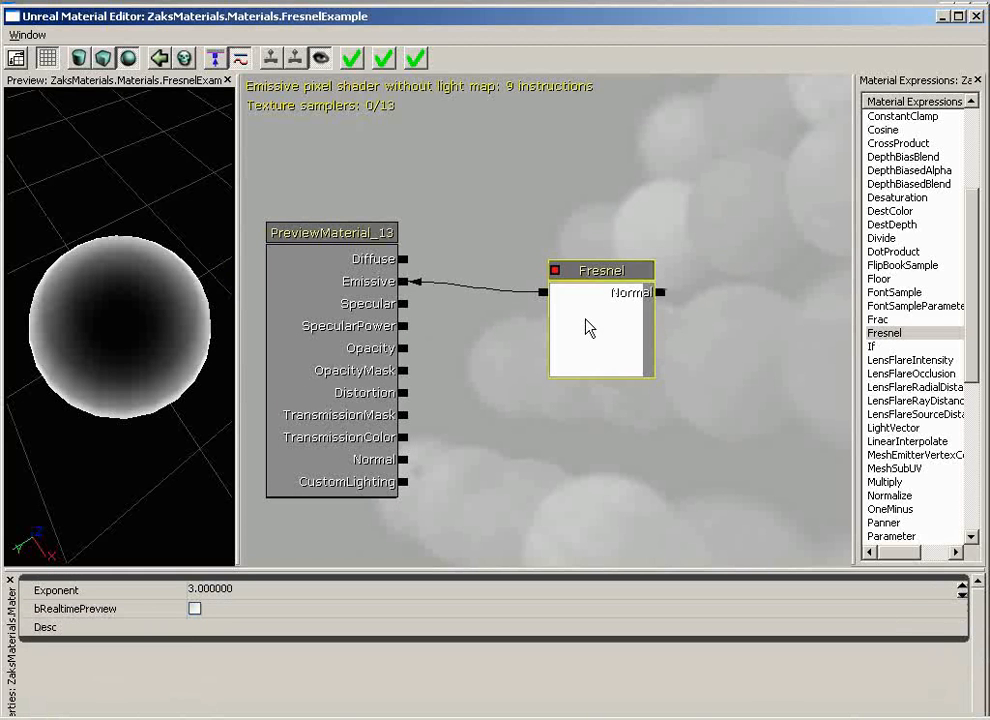
pyautogui.keyDown('ctrl'); pyautogui.moveTo(590, 328); pyautogui.dragTo(800, 328); pyautogui.keyUp('ctrl')
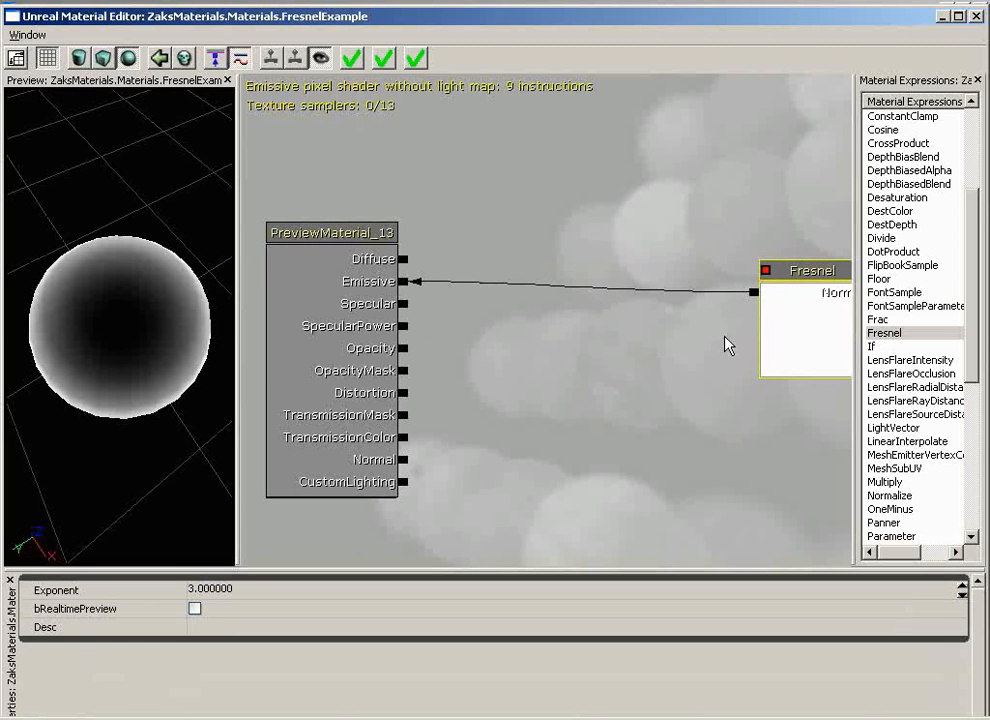
pyautogui.moveTo(700, 350); pyautogui.dragTo(728, 352)
pyautogui.keyDown('ctrl'); pyautogui.moveTo(800, 338); pyautogui.dragTo(775, 326); pyautogui.keyUp('ctrl')
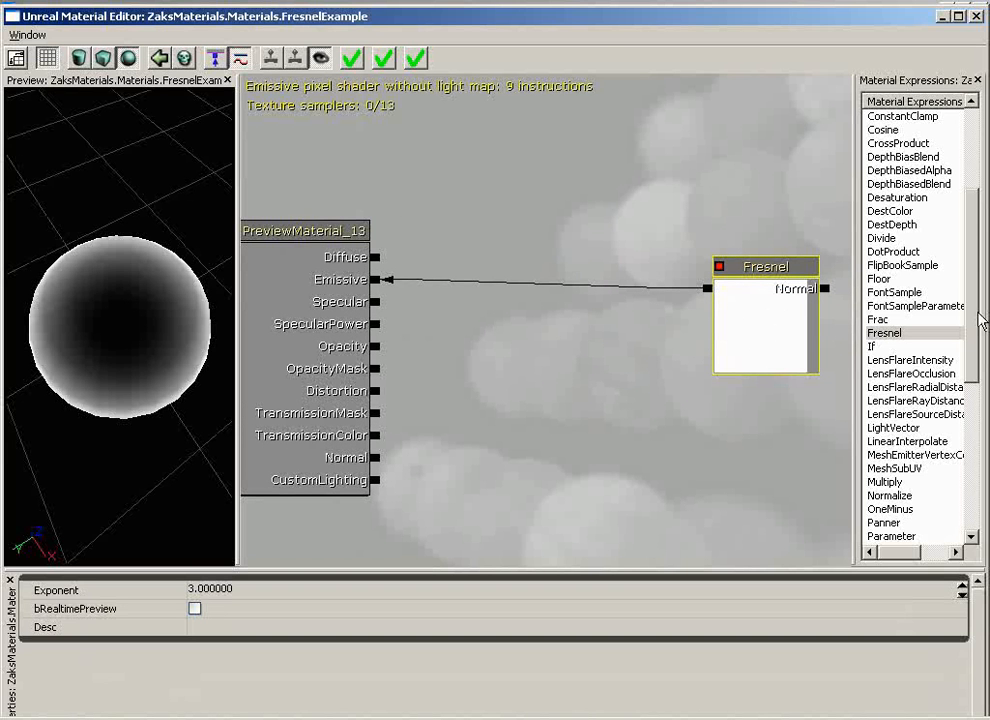
pyautogui.click(903, 442)
pyautogui.moveTo(903, 442); pyautogui.dragTo(572, 170)
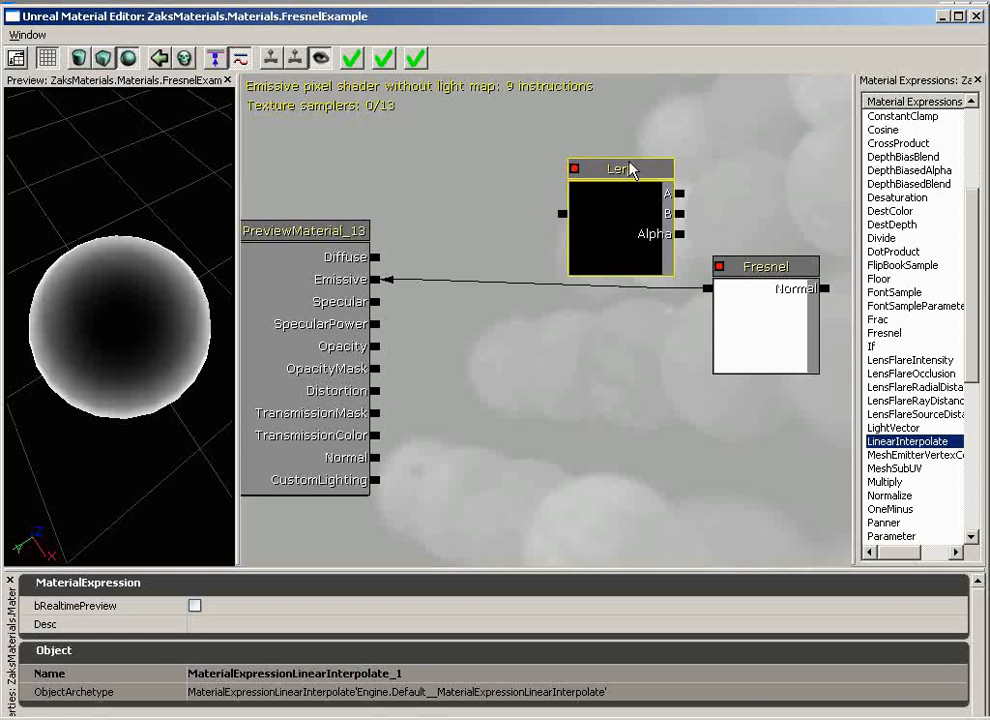
pyautogui.click(589, 250)
pyautogui.press('Delete')
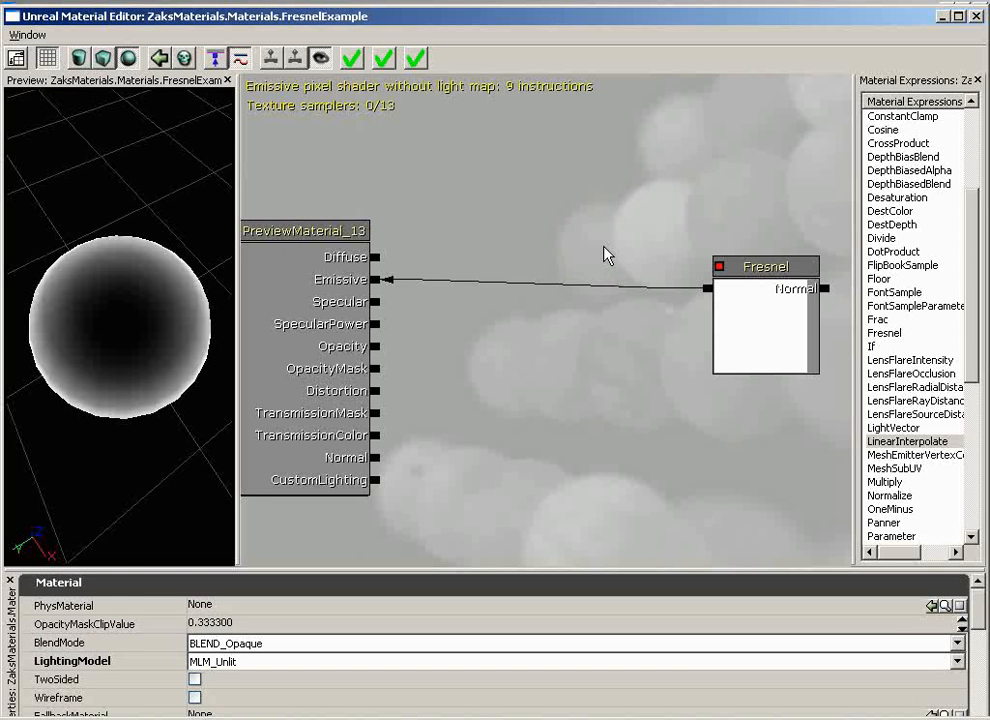
# Add a LinearInterpolate node above the Fresnel connection and a VectorParameter node on its input side.
pyautogui.click(568, 190)
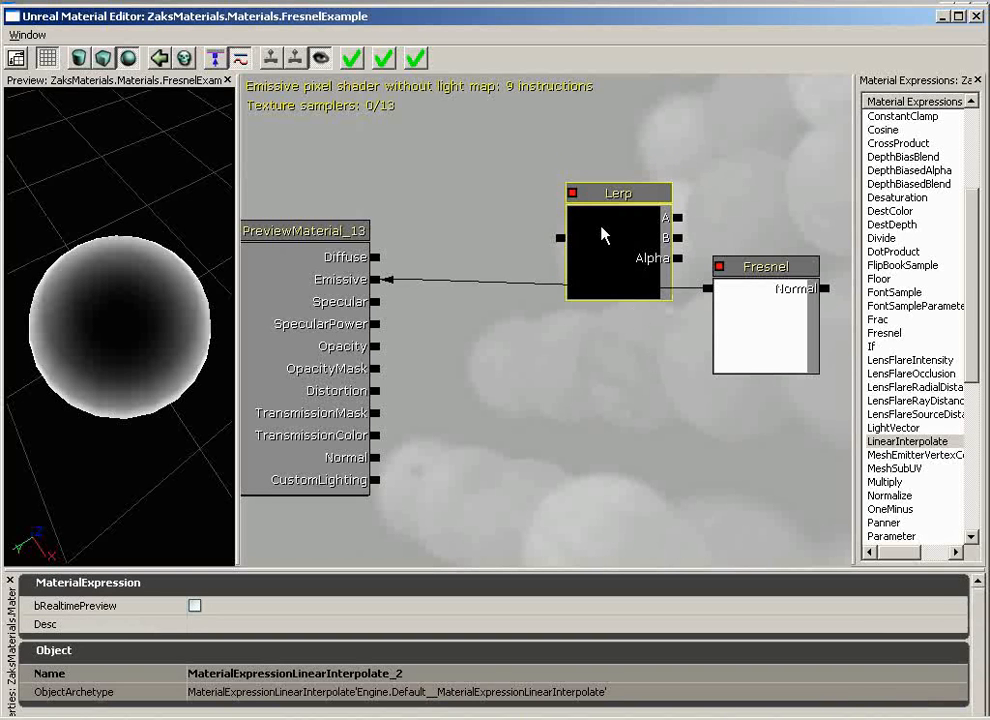
pyautogui.keyDown('ctrl'); pyautogui.moveTo(614, 254); pyautogui.dragTo(588, 190); pyautogui.keyUp('ctrl')
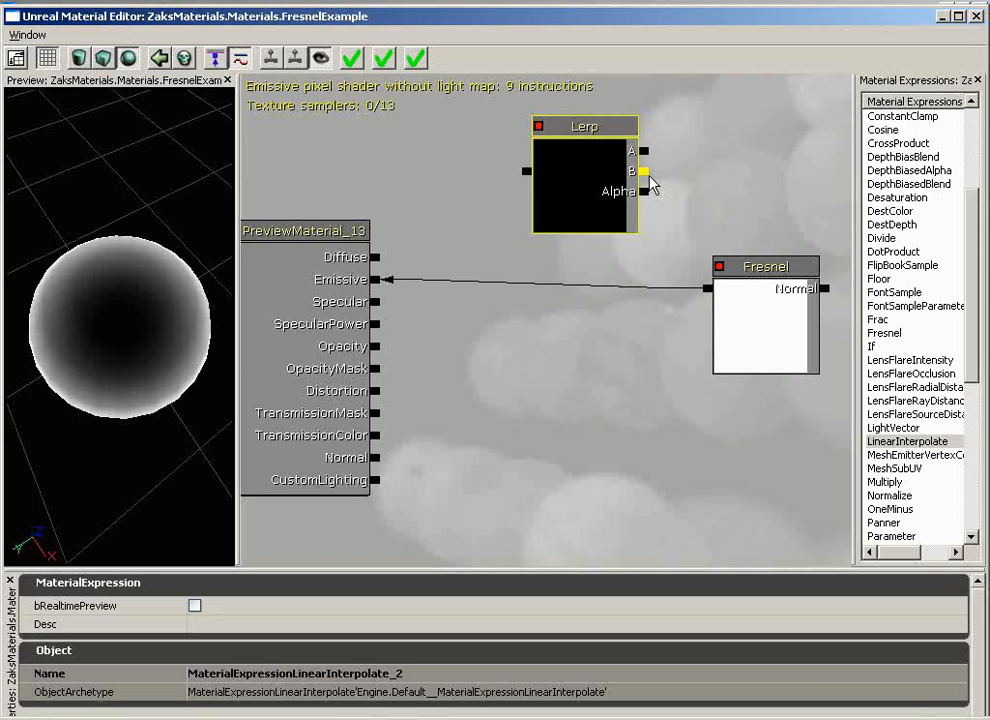
pyautogui.moveTo(970, 240); pyautogui.dragTo(969, 415)
pyautogui.click(917, 523)
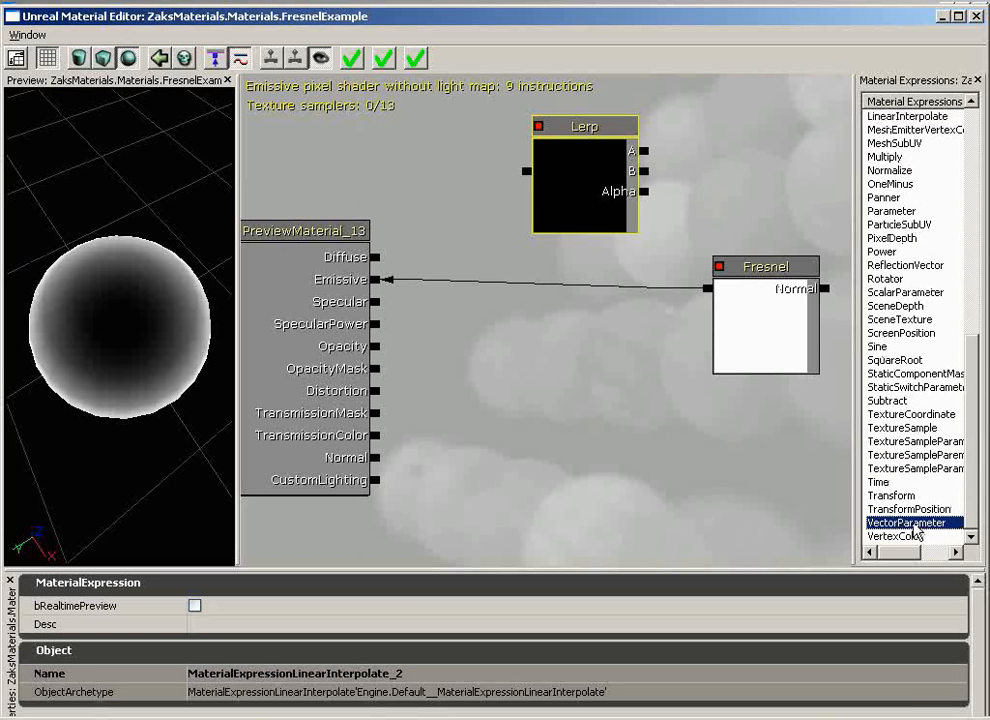
pyautogui.moveTo(920, 528); pyautogui.dragTo(778, 137)
pyautogui.moveTo(776, 234); pyautogui.dragTo(713, 235)
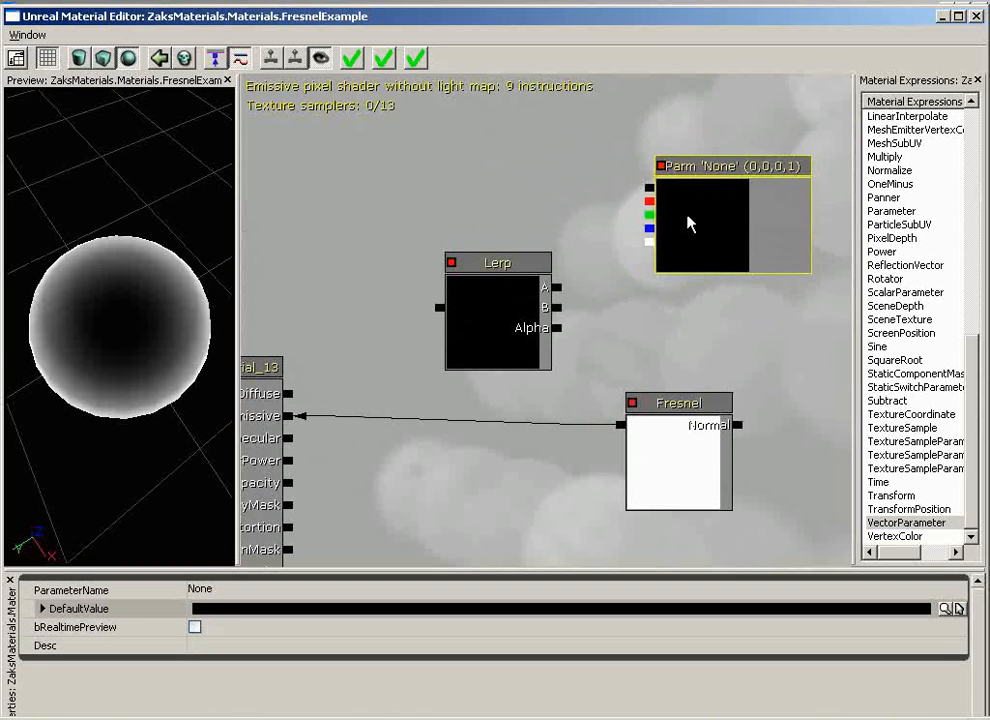
# Connect the vector parameter to the Lerp's A input and set its DefaultValue to orange (Red 250, Green 155, Blue 14).
pyautogui.moveTo(650, 187); pyautogui.dragTo(557, 288)
pyautogui.click(736, 263)
pyautogui.click(946, 609)
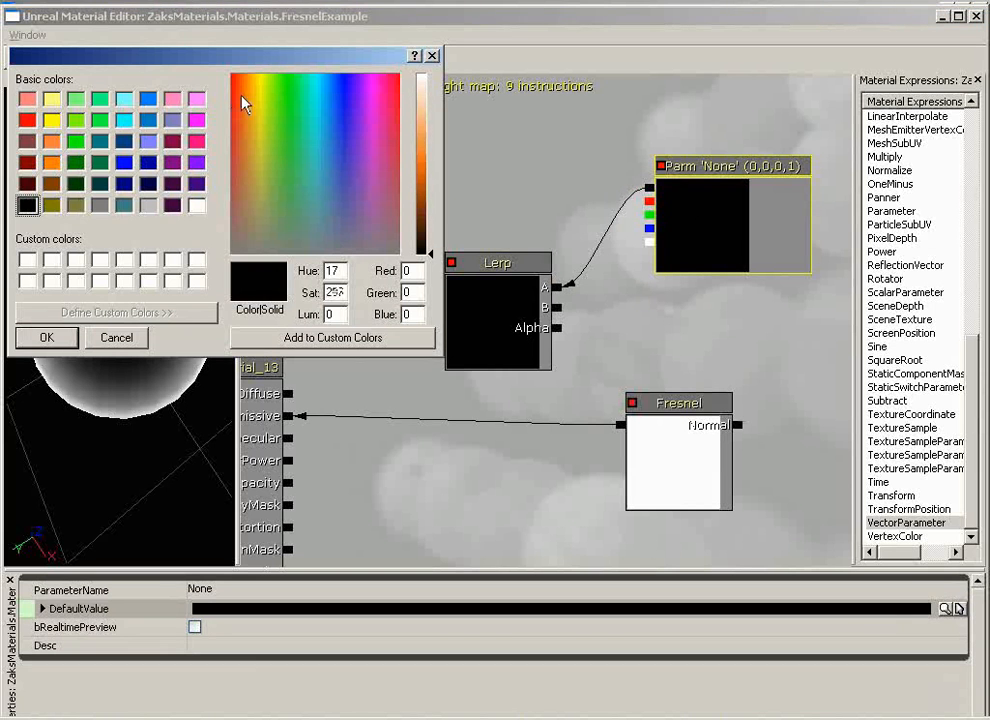
pyautogui.moveTo(243, 99); pyautogui.dragTo(248, 85)
pyautogui.click(426, 177)
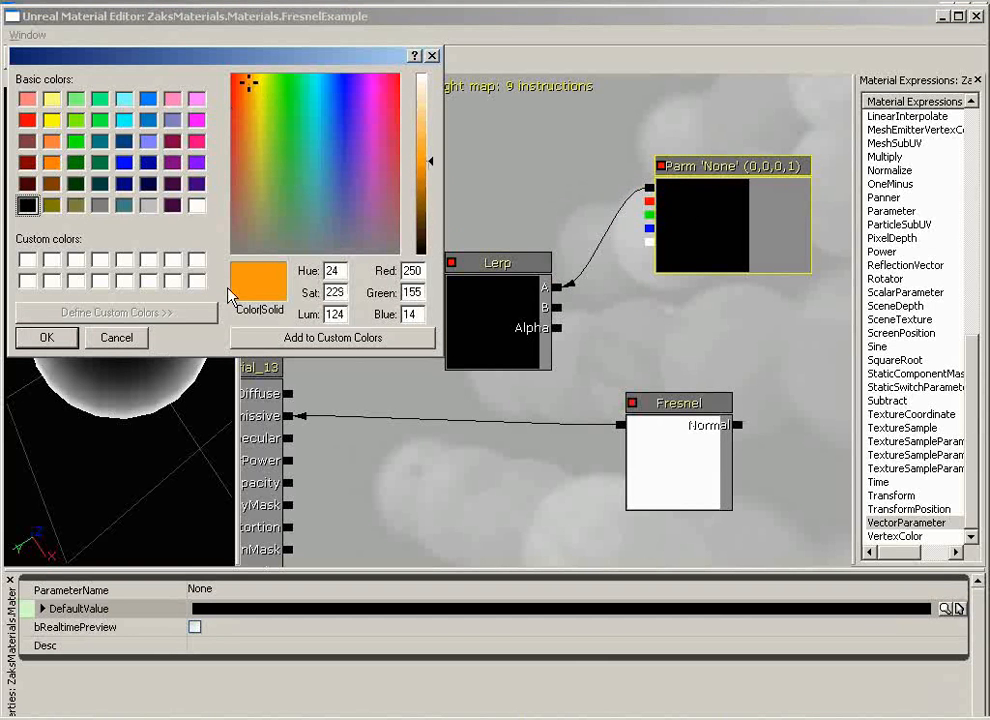
pyautogui.click(55, 337)
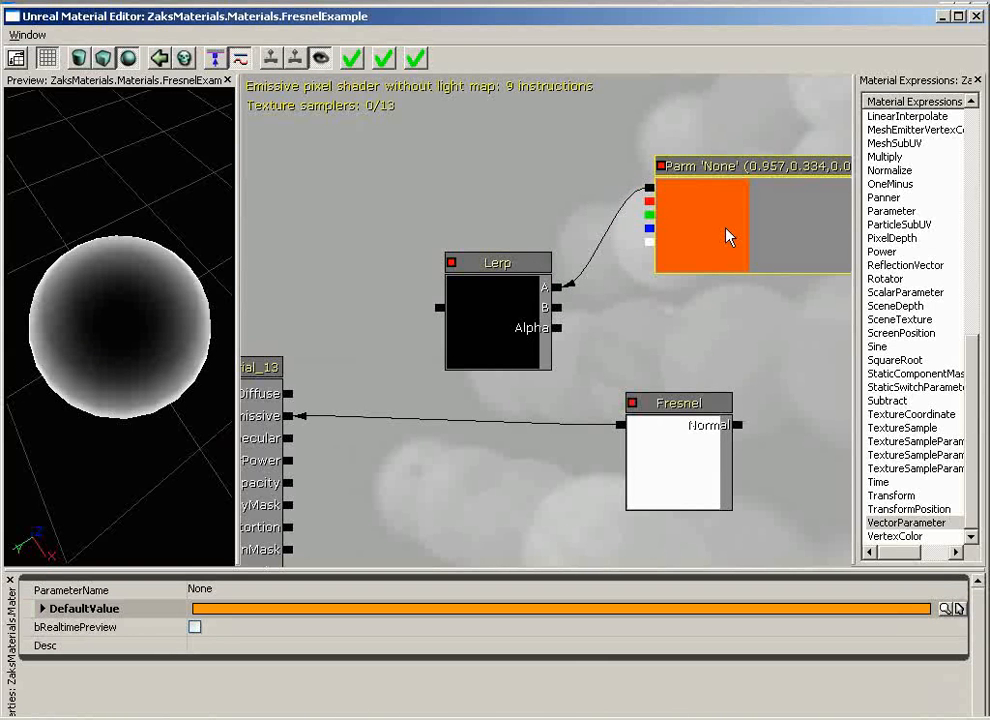
# Duplicate the orange vector parameter and arrange the copy directly below the original.
pyautogui.hotkey('ctrl', 'w')
pyautogui.moveTo(747, 250); pyautogui.dragTo(709, 336)
pyautogui.moveTo(722, 236); pyautogui.dragTo(724, 184)
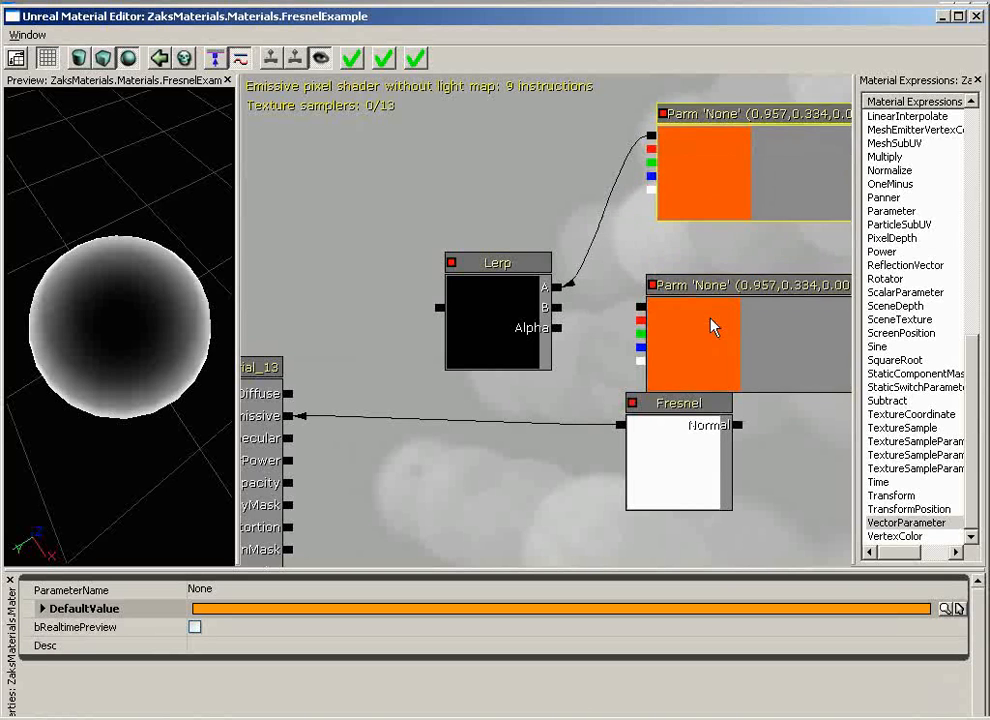
pyautogui.moveTo(713, 330); pyautogui.dragTo(727, 295)
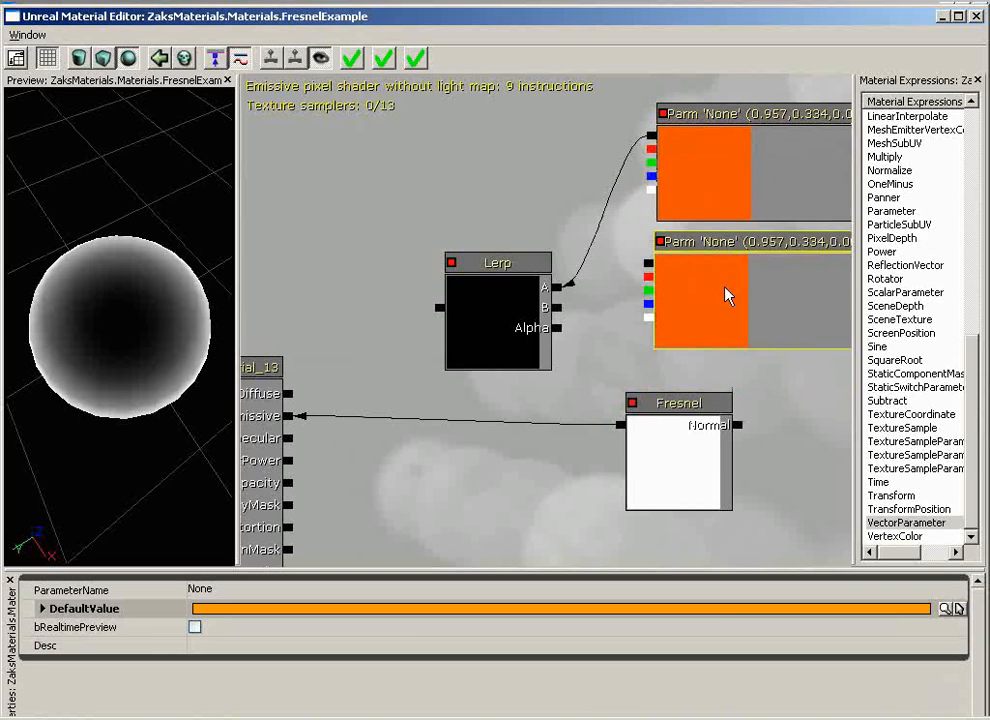
# Set the duplicated parameter's DefaultValue to blue (Red 26, Green 52, Blue 238) and connect it to the Lerp's B input.
pyautogui.click(957, 609)
pyautogui.moveTo(347, 135); pyautogui.dragTo(341, 100)
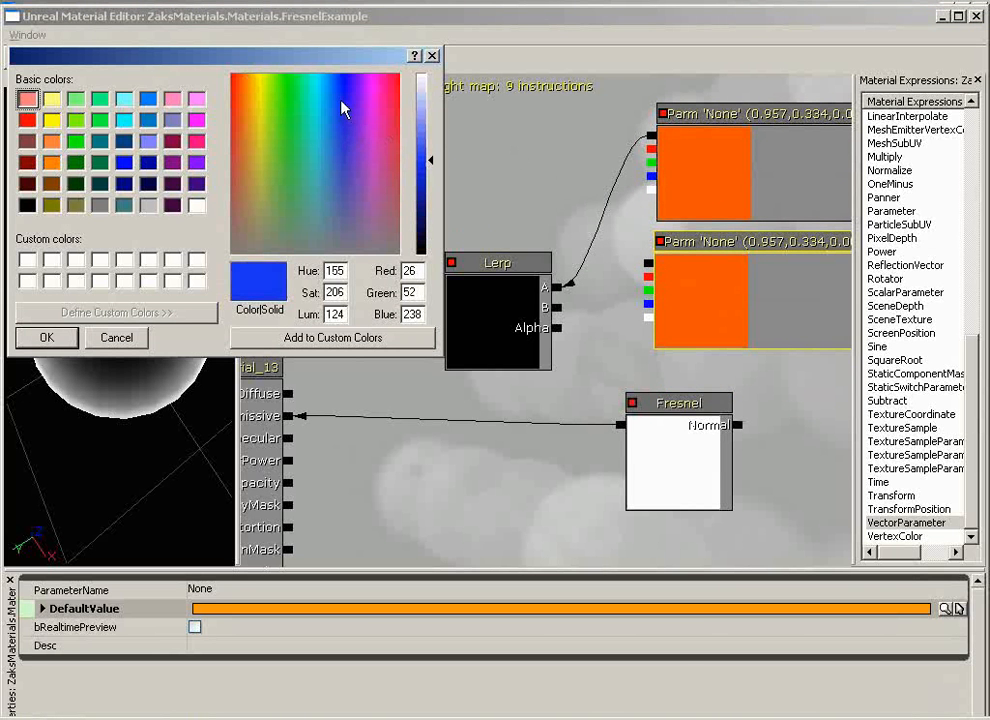
pyautogui.click(47, 343)
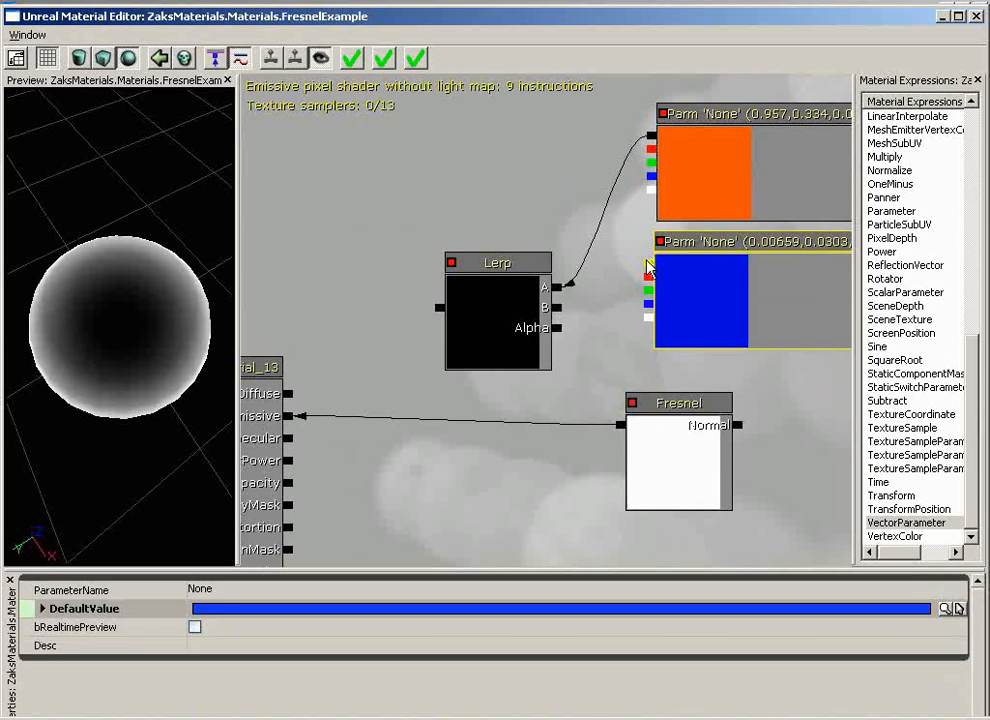
pyautogui.moveTo(557, 307); pyautogui.dragTo(648, 264)
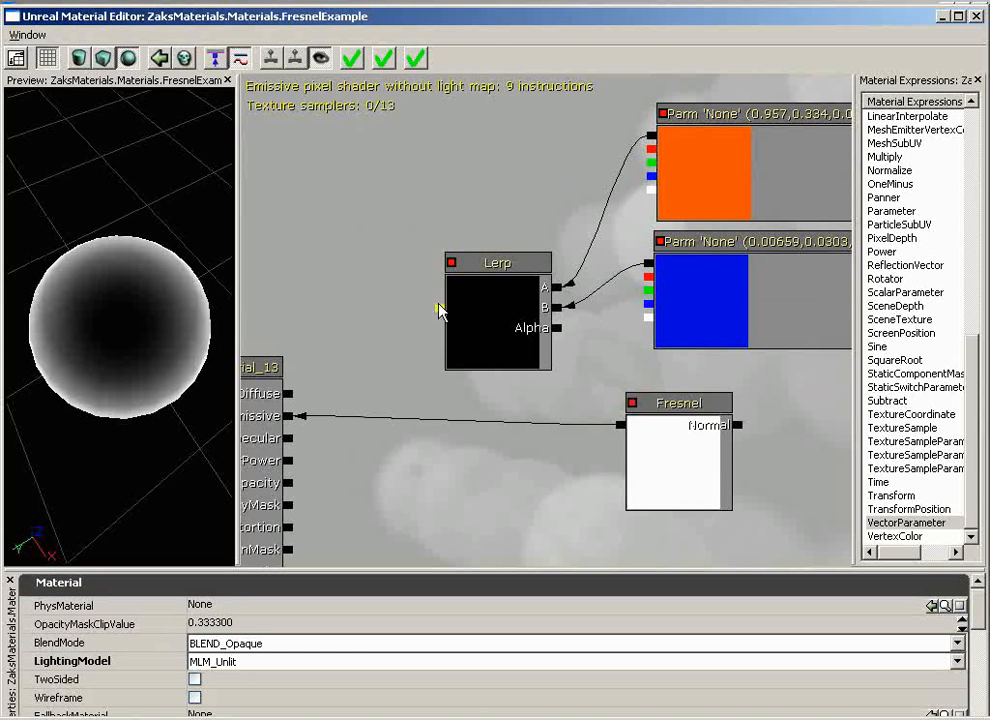
# Move the Fresnel node aside, break its Emissive link, and connect the Lerp output to Emissive instead.
pyautogui.click(690, 455)
pyautogui.moveTo(690, 455); pyautogui.dragTo(731, 495)
pyautogui.keyDown('alt'); pyautogui.click(627, 529); pyautogui.keyUp('alt')
pyautogui.moveTo(445, 110); pyautogui.dragTo(504, 437)
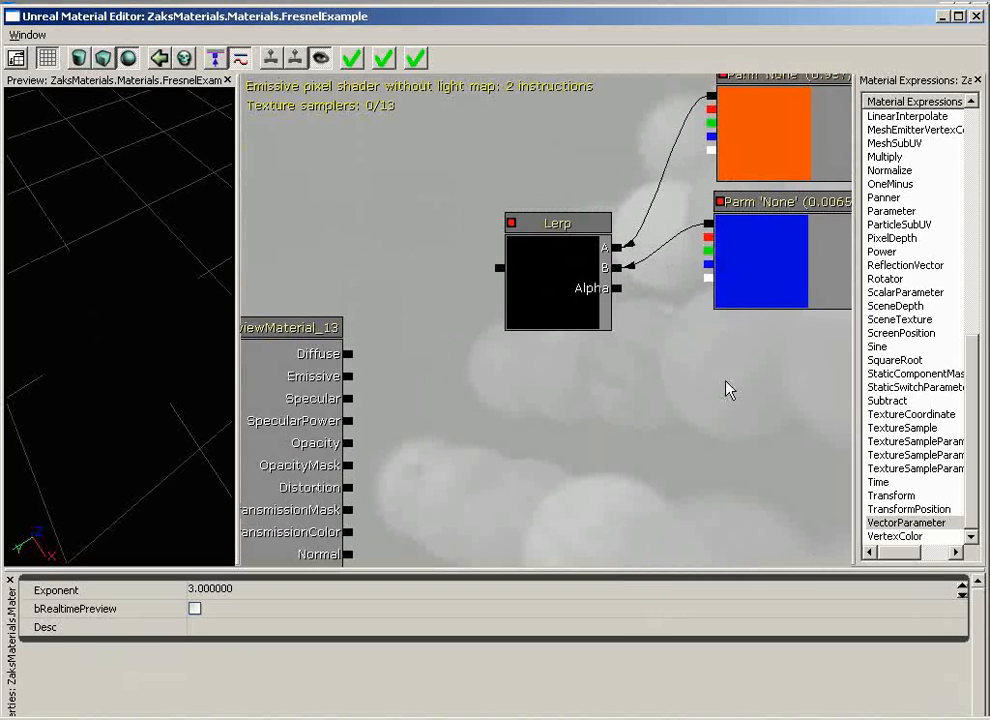
pyautogui.moveTo(498, 272)
pyautogui.mouseDown()
pyautogui.moveTo(427, 358)
pyautogui.moveTo(352, 377)
pyautogui.mouseUp()
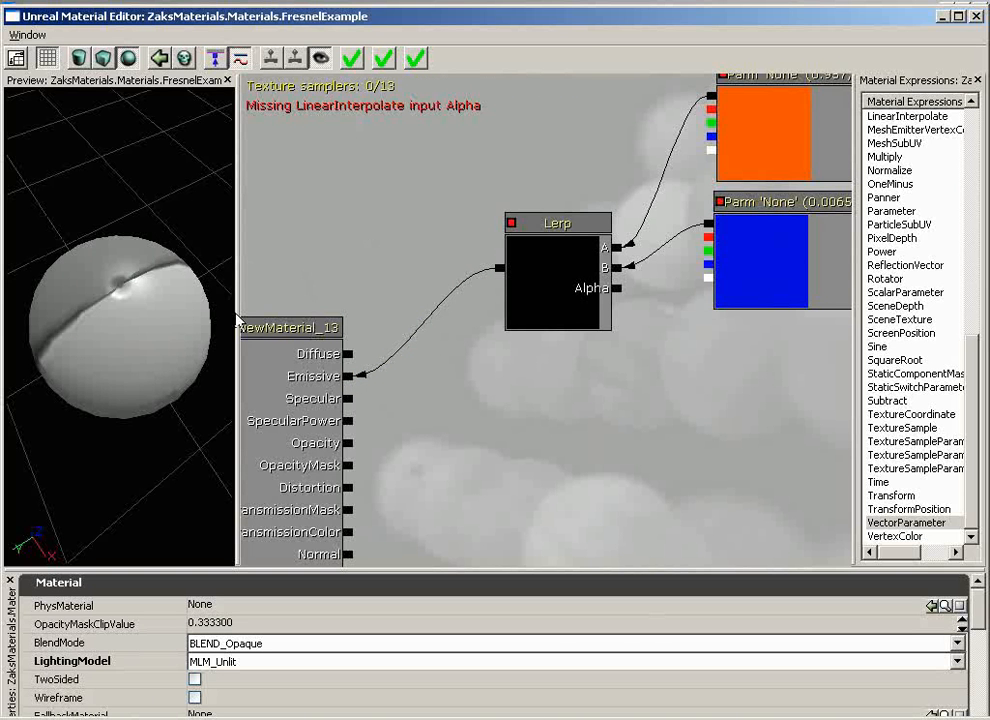
pyautogui.moveTo(185, 300); pyautogui.dragTo(153, 357)
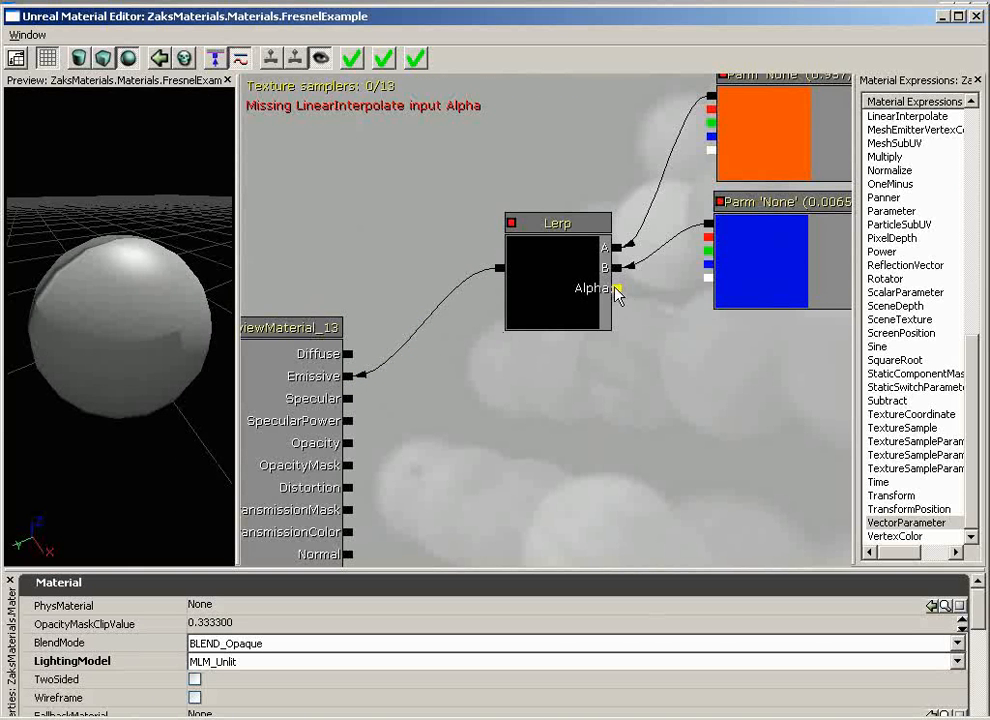
pyautogui.moveTo(222, 153); pyautogui.dragTo(102, 342)
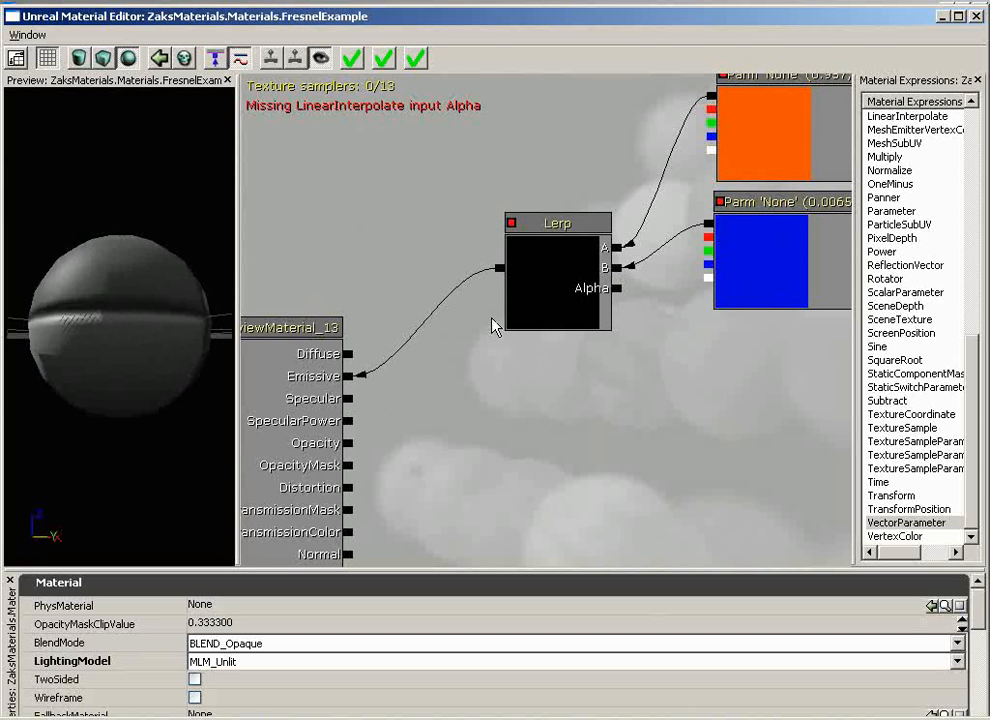
# Add a Constant node with value 0 below the blue parameter and connect it to the Lerp's Alpha input.
pyautogui.click(676, 400)
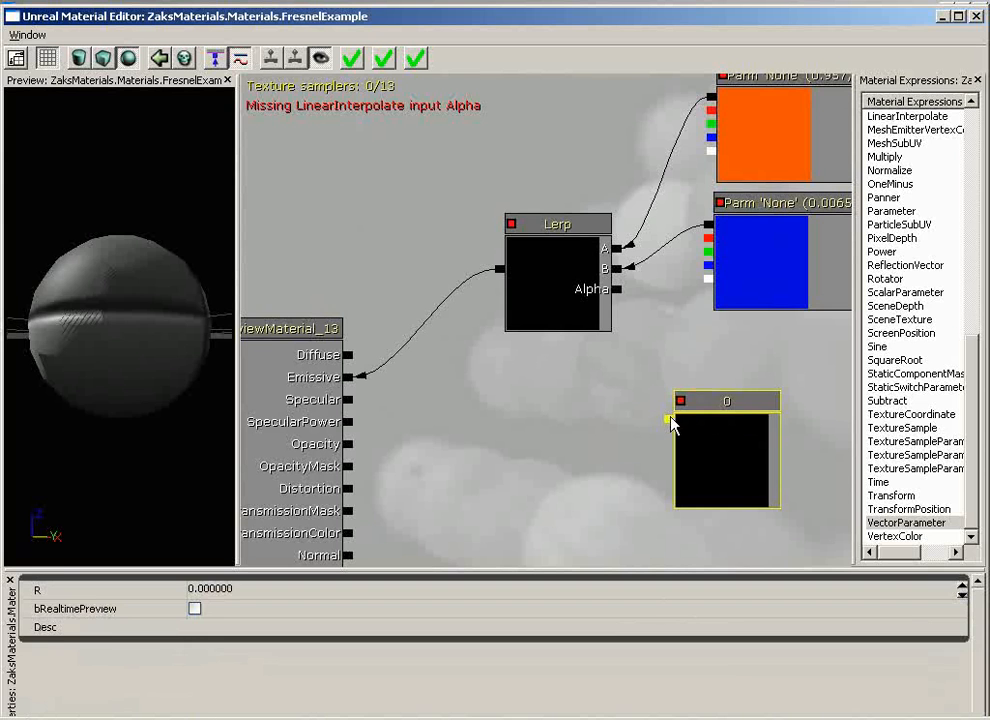
pyautogui.moveTo(668, 419); pyautogui.dragTo(617, 290)
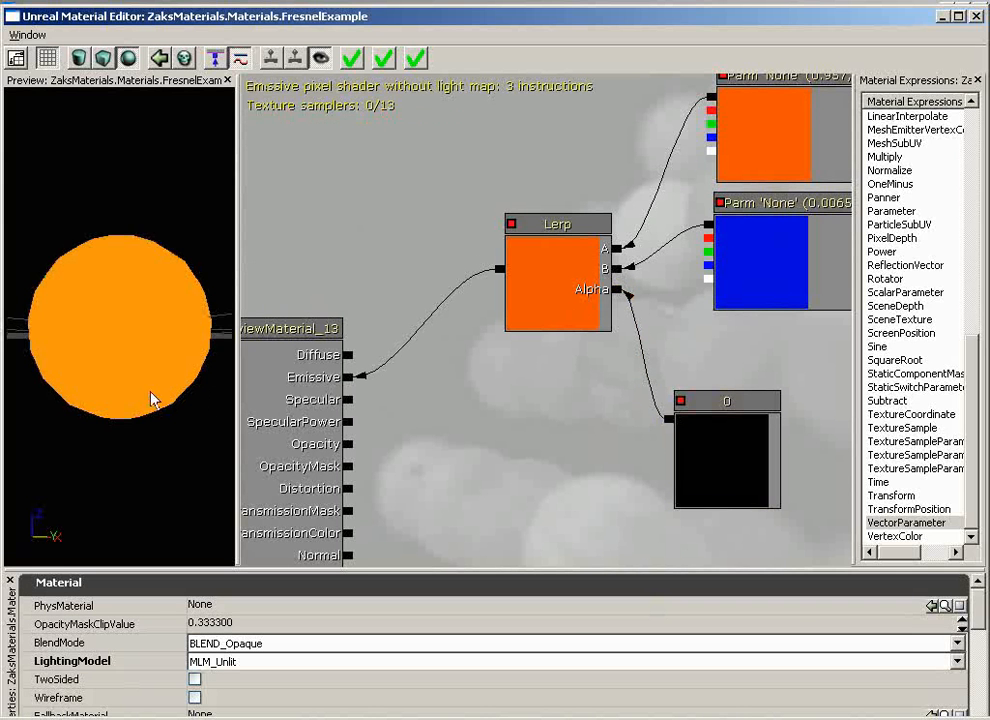
pyautogui.moveTo(107, 412); pyautogui.dragTo(213, 459)
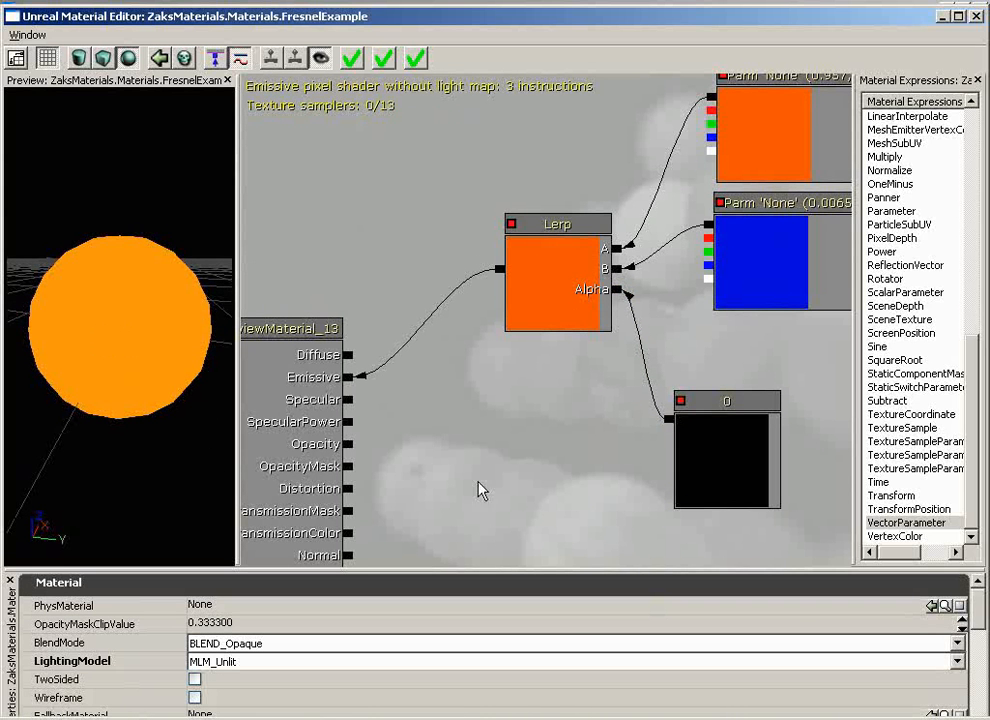
# Try values of 0.2, 0.3 and 0.5 for the Constant node feeding the Lerp's Alpha input.
pyautogui.click(722, 453)
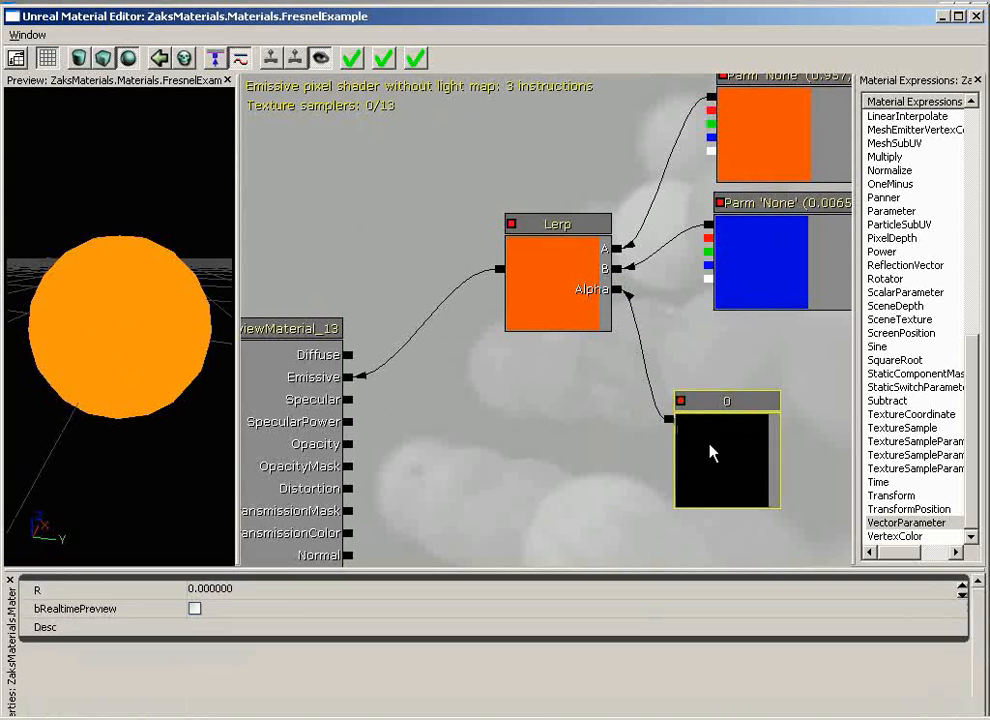
pyautogui.click(215, 589)
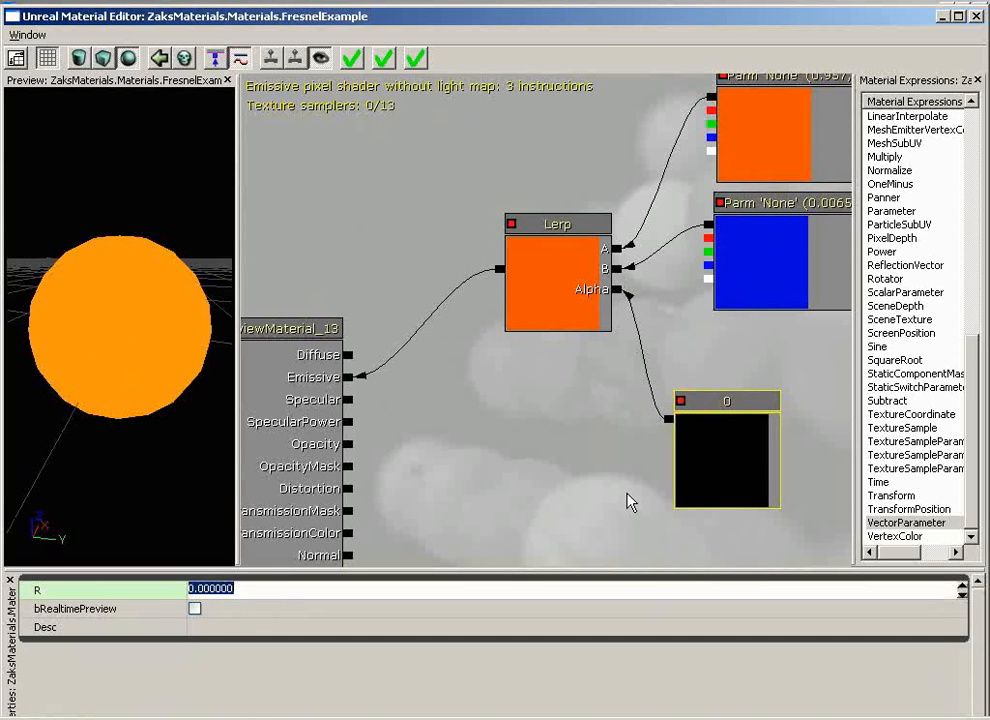
pyautogui.write('.2')
pyautogui.press('Return')
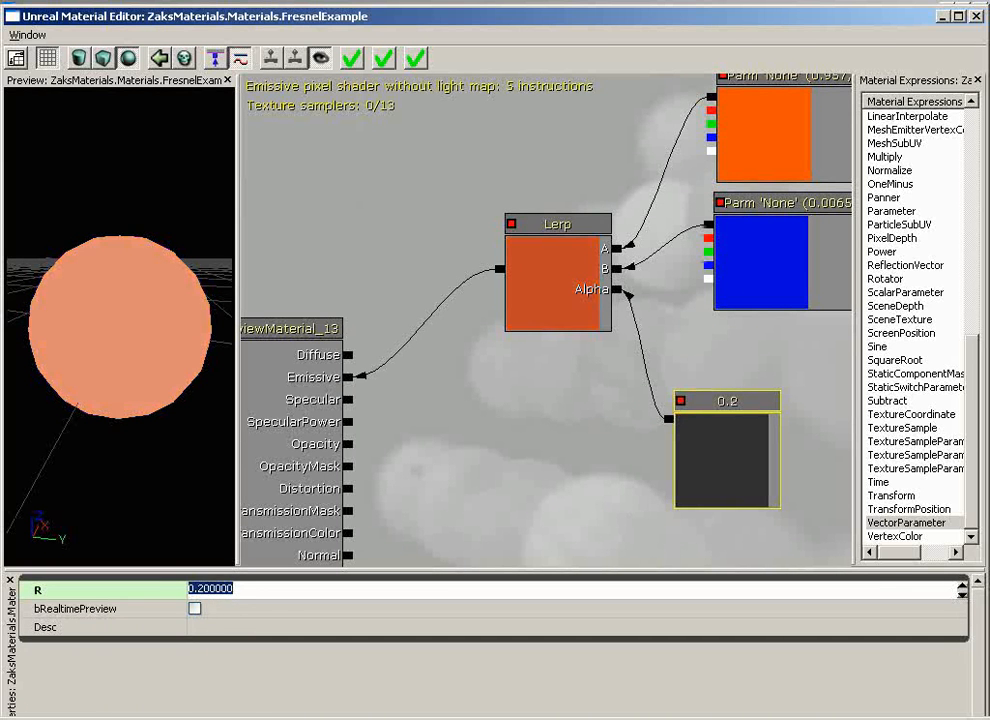
pyautogui.write('.3')
pyautogui.press('Return')
pyautogui.write('.')
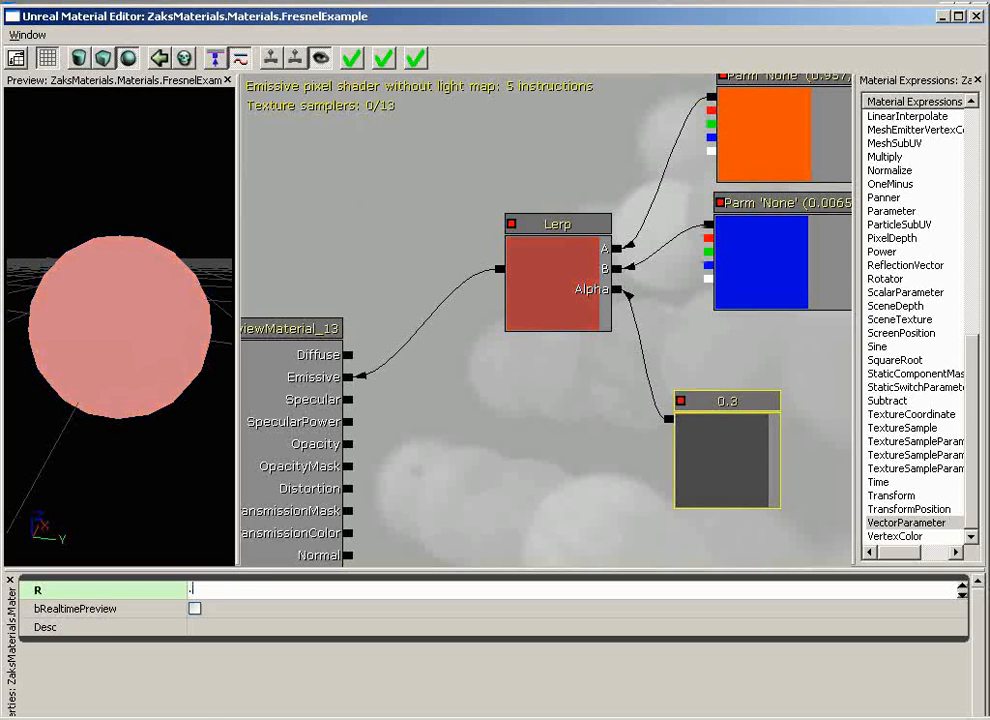
pyautogui.write('5')
pyautogui.press('Return')
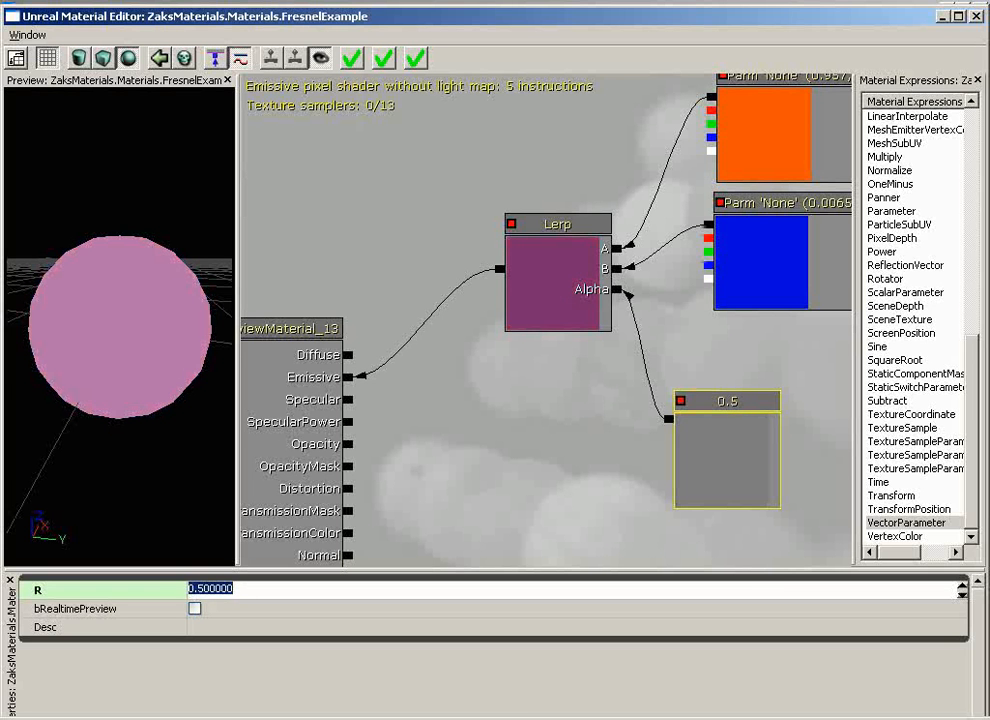
# Raise the Alpha constant through 0.6, 0.7, 0.8 and 0.9 up to 1 to test the blend towards blue.
pyautogui.write('.6')
pyautogui.press('Return')
pyautogui.write('.7')
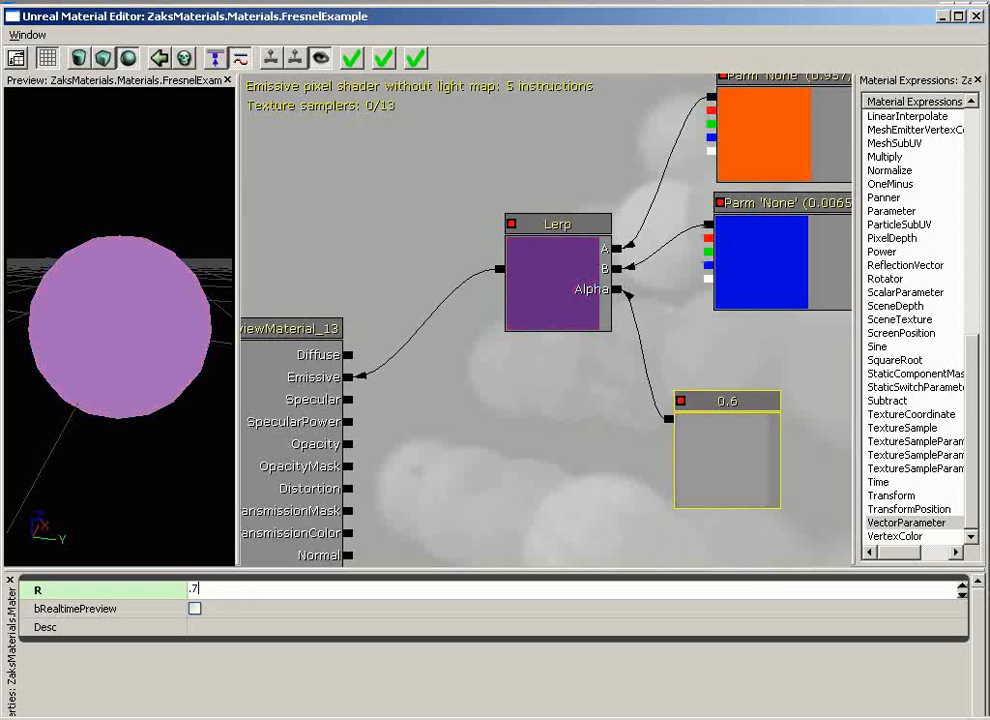
pyautogui.press('Return')
pyautogui.write('.8')
pyautogui.press('Return')
pyautogui.write('.')
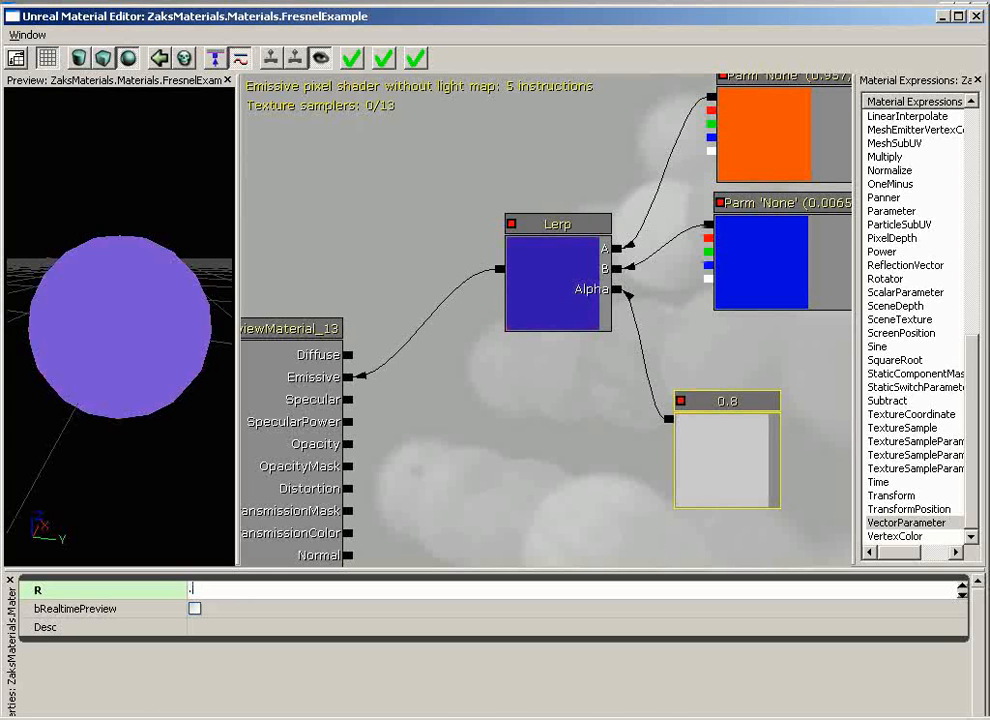
pyautogui.write('9')
pyautogui.press('Return')
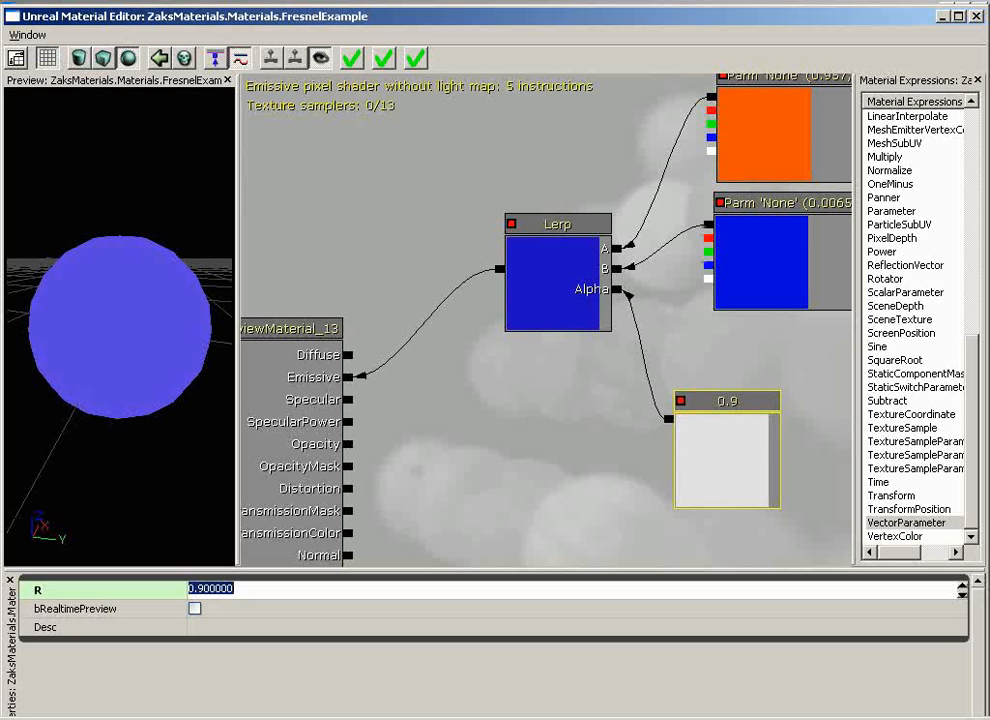
pyautogui.write('1')
pyautogui.press('Return')
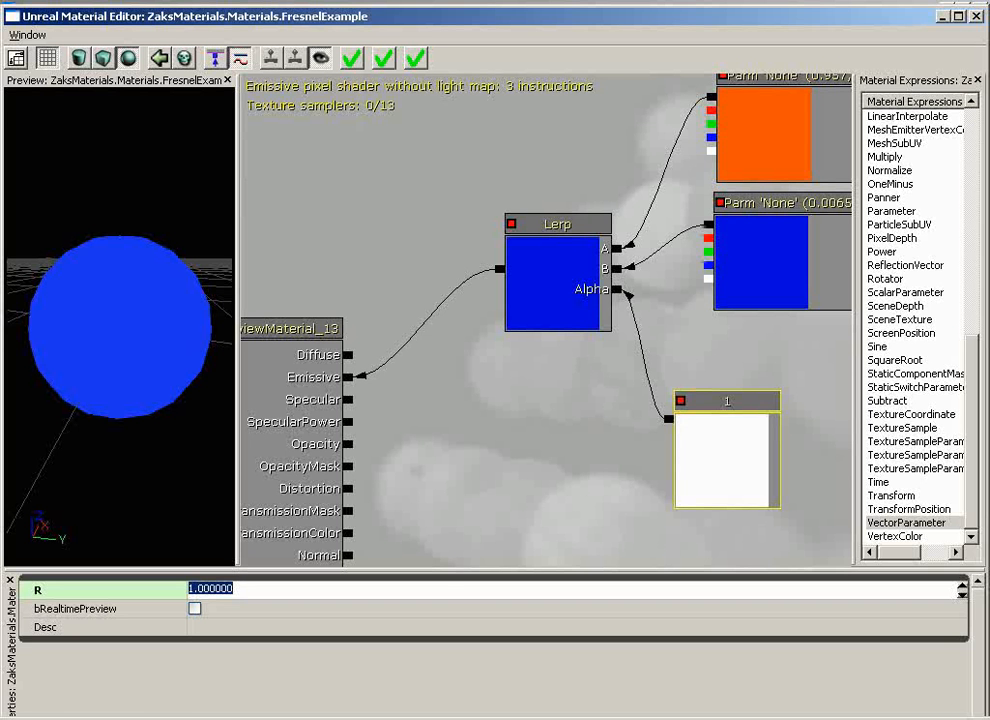
# Delete the Constant node and connect the Fresnel node, moved below the blue parameter, to the Lerp's Alpha input instead.
pyautogui.click(741, 490)
pyautogui.press('Delete')
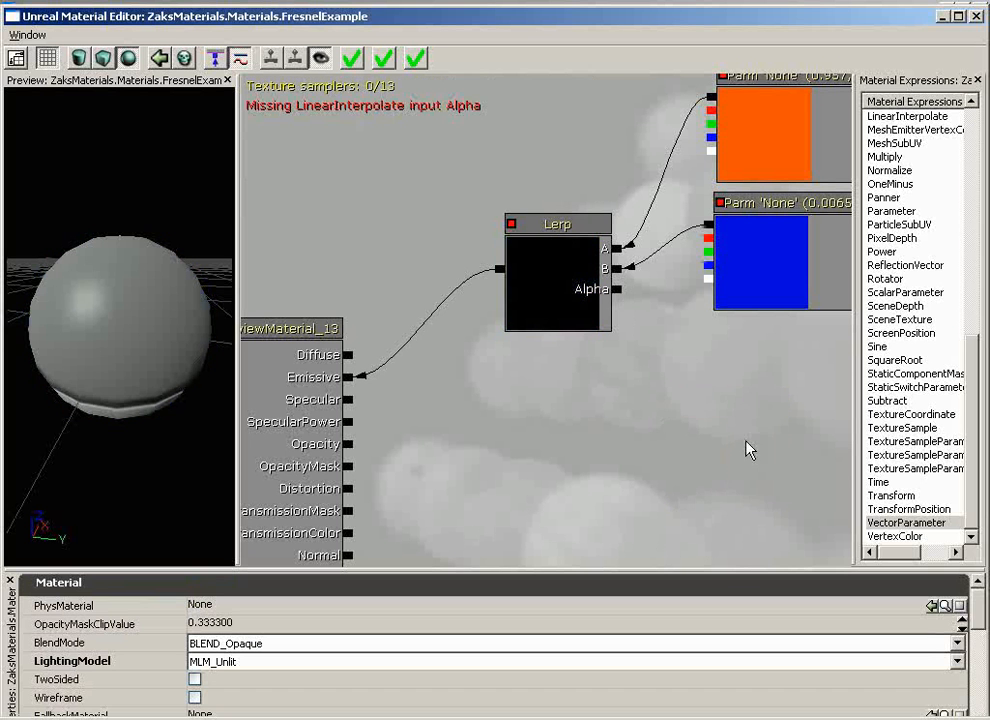
pyautogui.moveTo(695, 316); pyautogui.dragTo(752, 626)
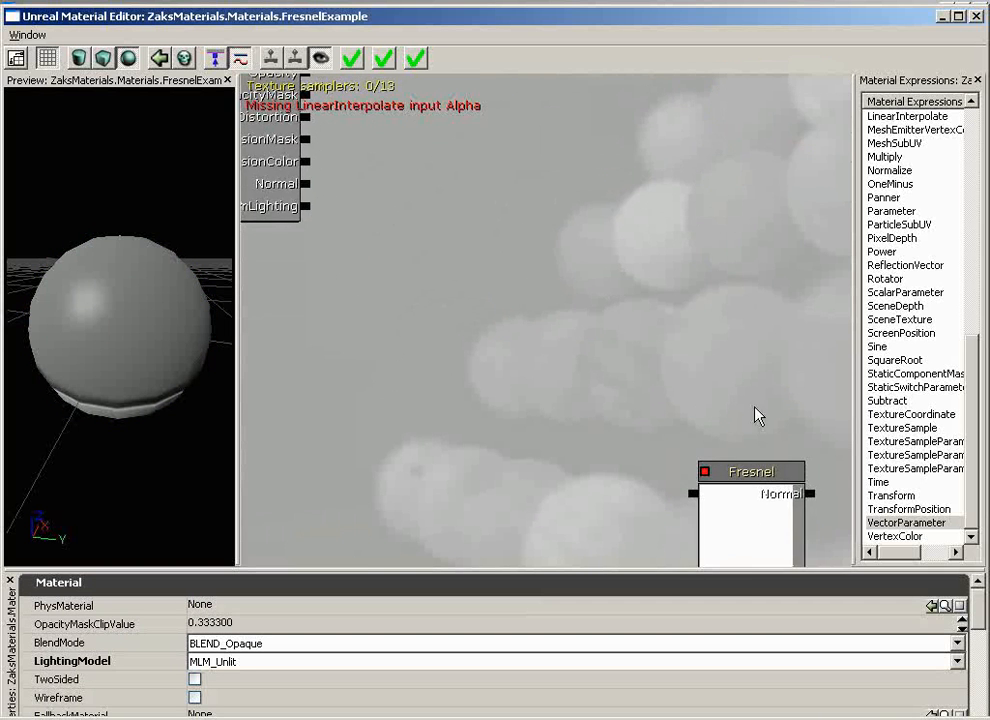
pyautogui.click(789, 483)
pyautogui.keyDown('ctrl'); pyautogui.moveTo(758, 537); pyautogui.dragTo(741, 330); pyautogui.keyUp('ctrl')
pyautogui.keyDown('ctrl'); pyautogui.moveTo(739, 455); pyautogui.dragTo(721, 369); pyautogui.keyUp('ctrl')
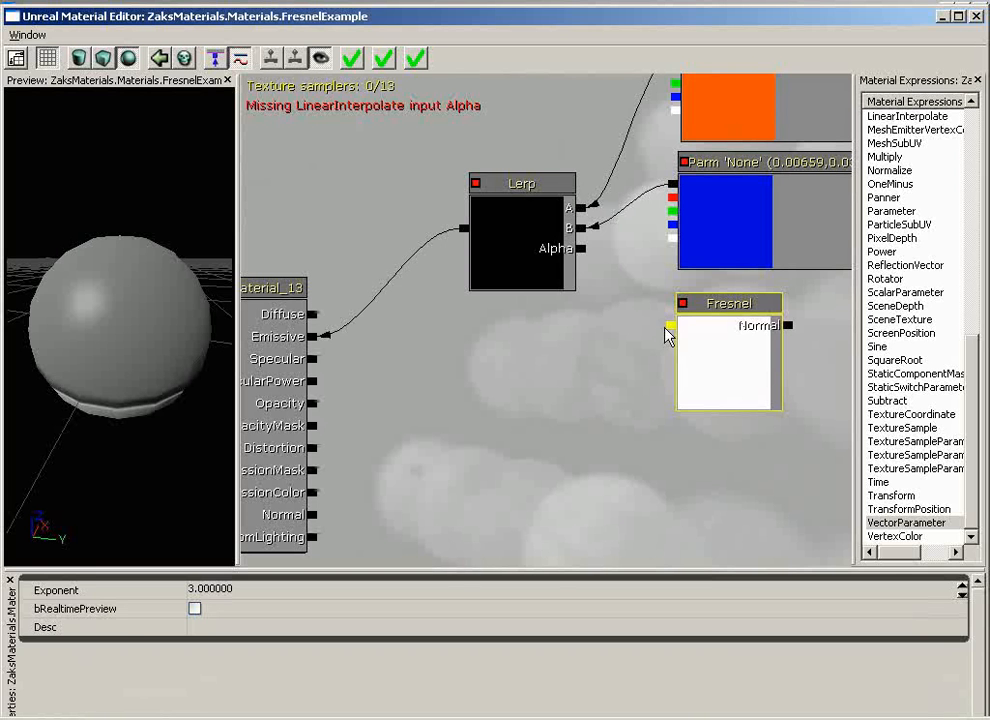
pyautogui.moveTo(670, 324); pyautogui.dragTo(580, 250)
pyautogui.moveTo(152, 379); pyautogui.dragTo(15, 155)
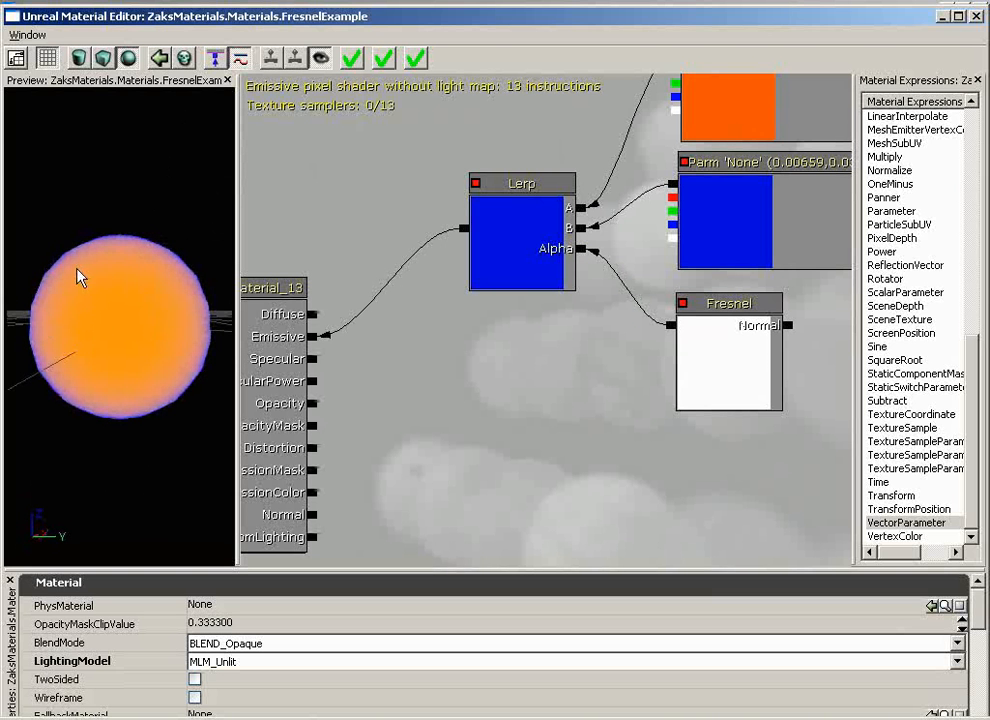
pyautogui.moveTo(193, 365); pyautogui.dragTo(40, 367)
# Try Exponent values of 5, 1, 0.2 and 0 on the Fresnel node.
pyautogui.click(745, 354)
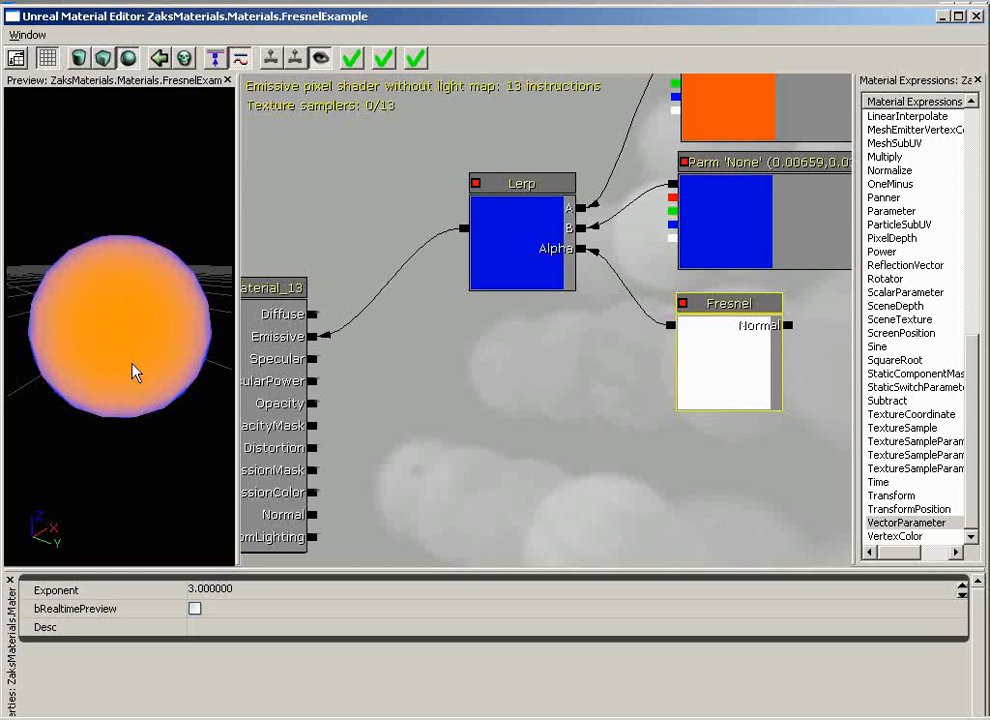
pyautogui.click(202, 592)
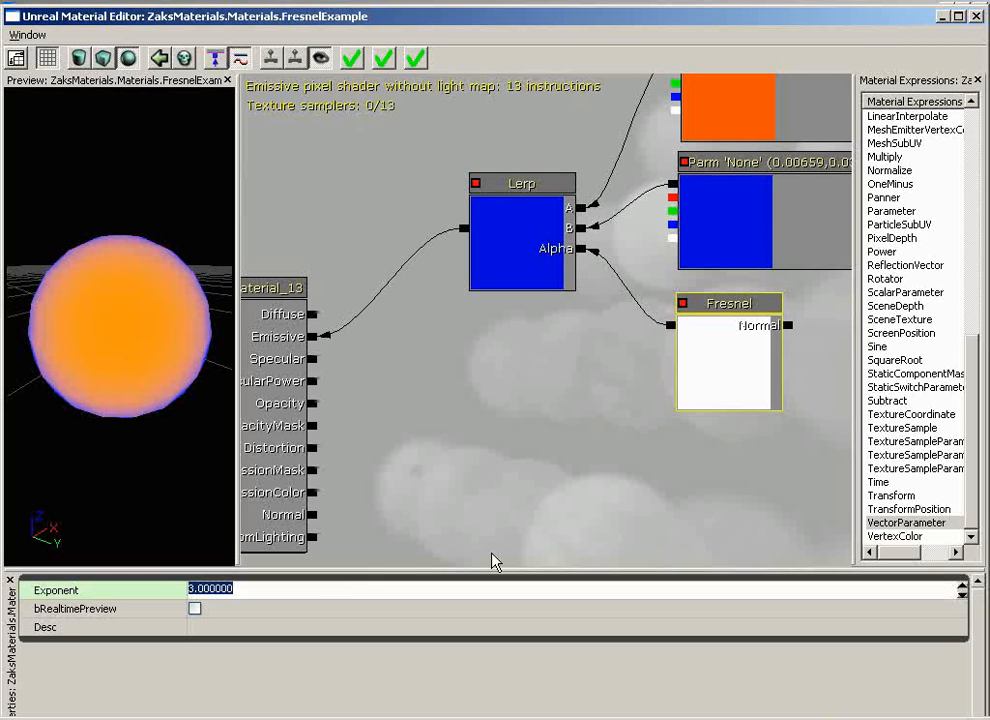
pyautogui.write('5')
pyautogui.press('Return')
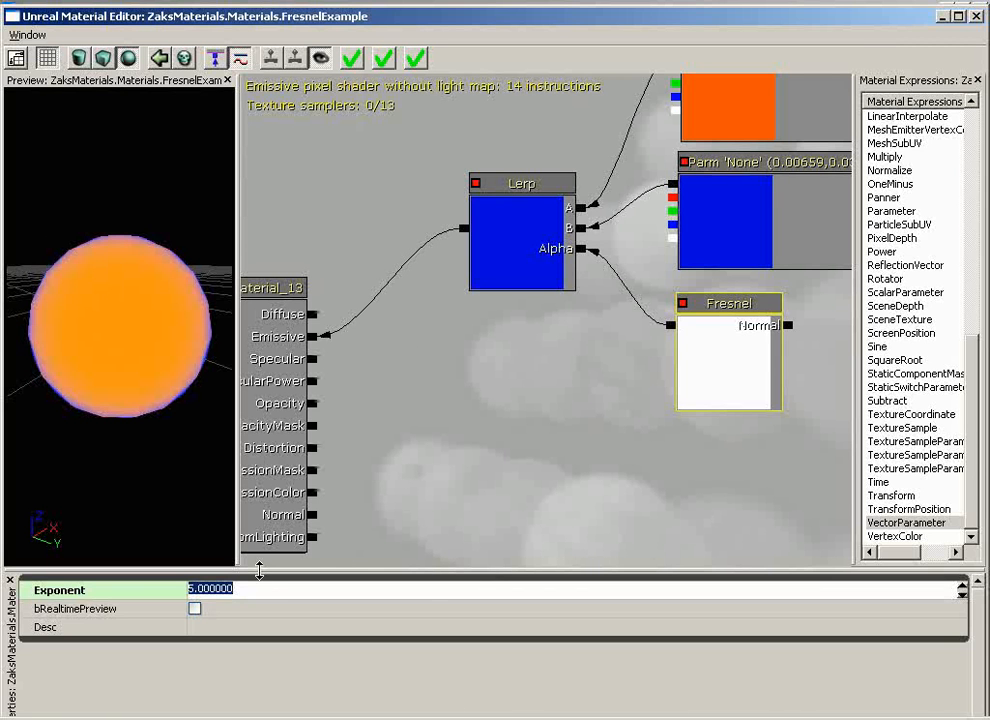
pyautogui.write('1')
pyautogui.press('Return')
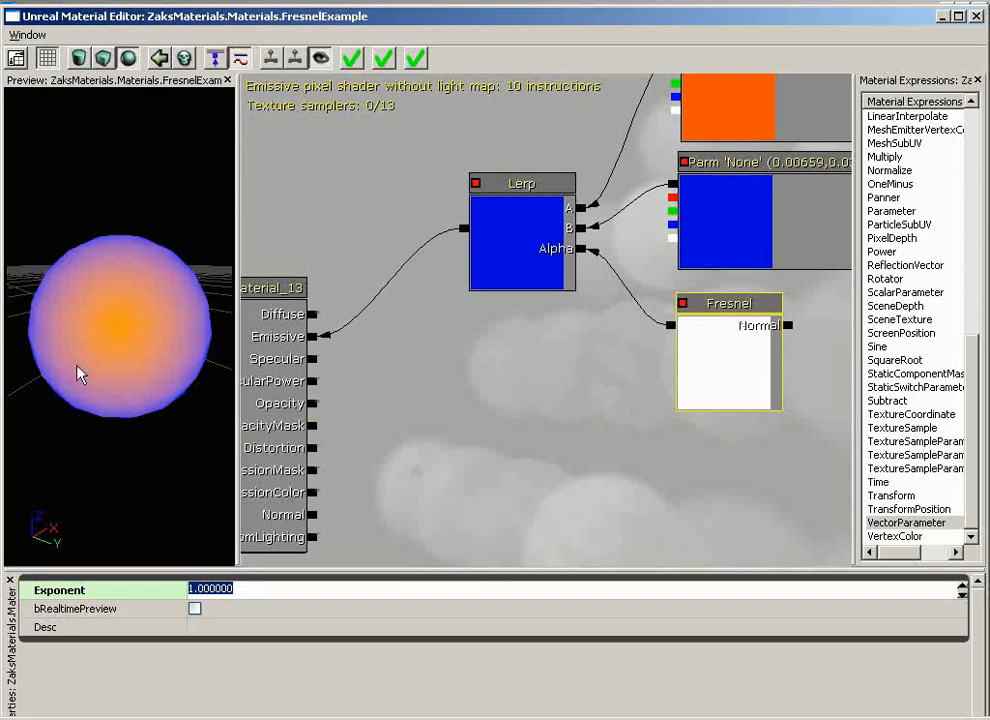
pyautogui.write('.2')
pyautogui.press('Return')
pyautogui.write('0')
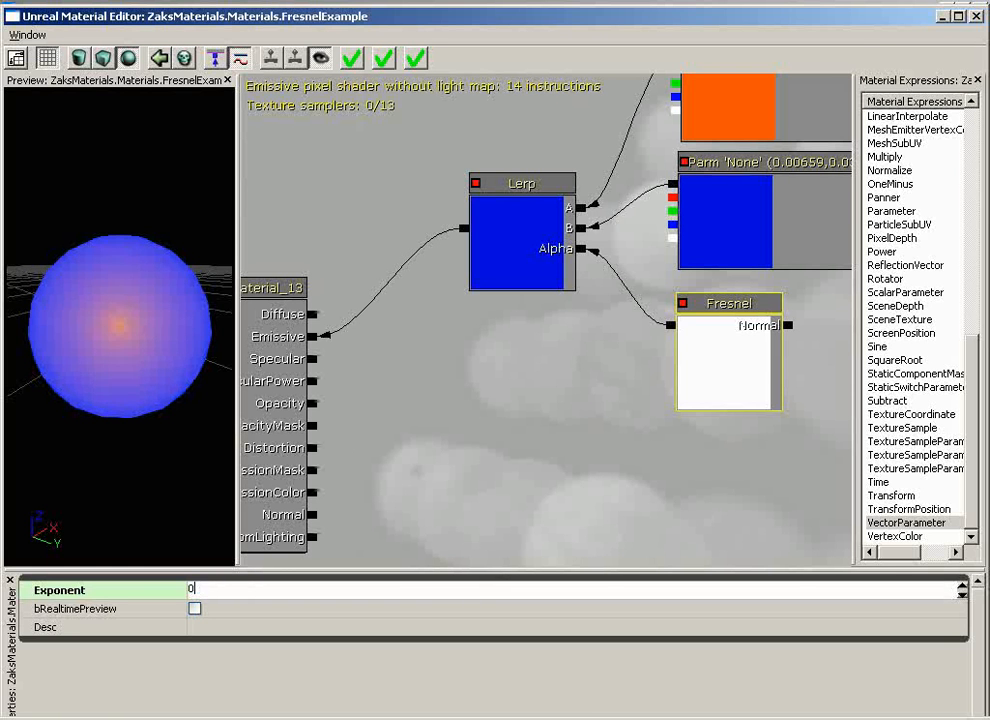
pyautogui.press('Return')
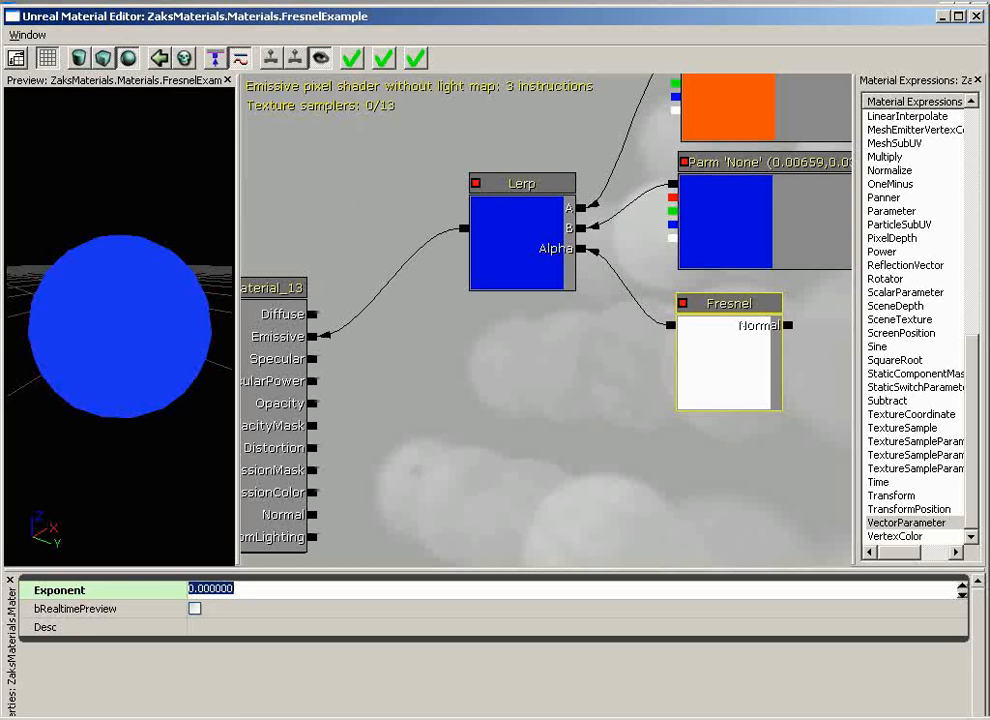
# Test a Fresnel Exponent of 2, settle on 1, and check the falloff on the preview sphere.
pyautogui.write('2')
pyautogui.press('Return')
pyautogui.write('1')
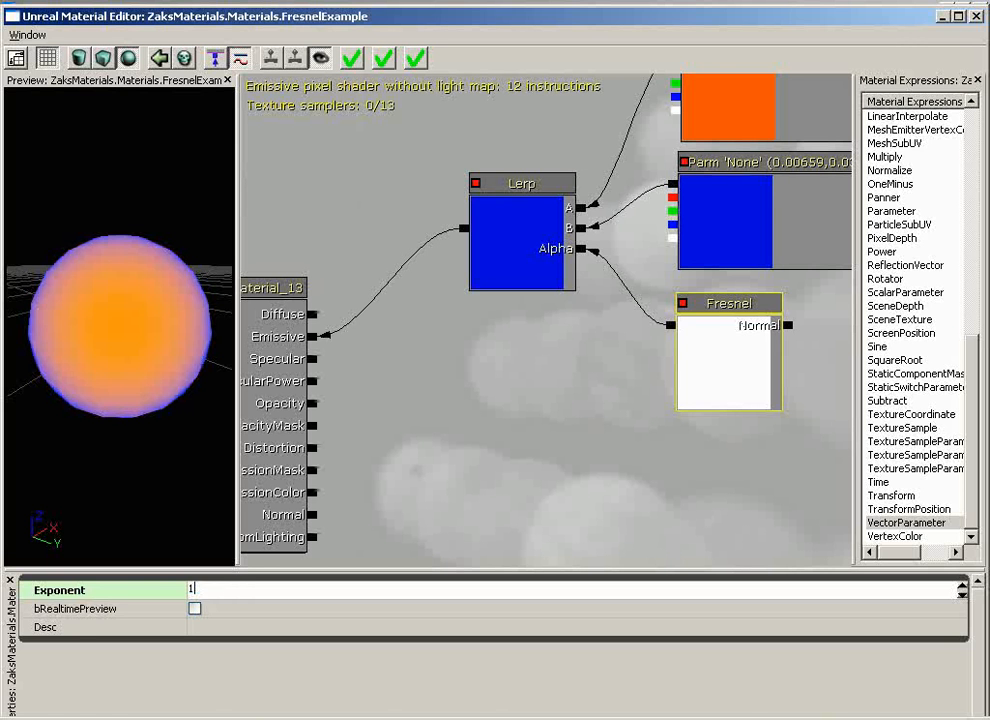
pyautogui.press('Return')
pyautogui.moveTo(86, 265); pyautogui.dragTo(239, 283)
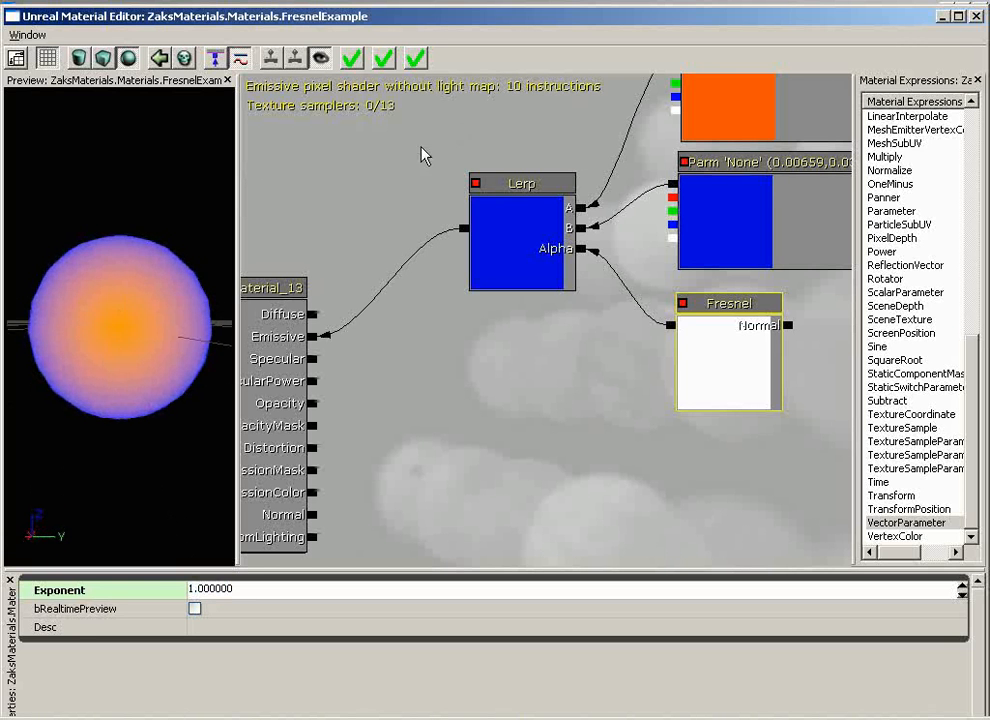
# Apply the FresnelExample material changes and close both the Material Editor and the Generic browser.
pyautogui.click(352, 58)
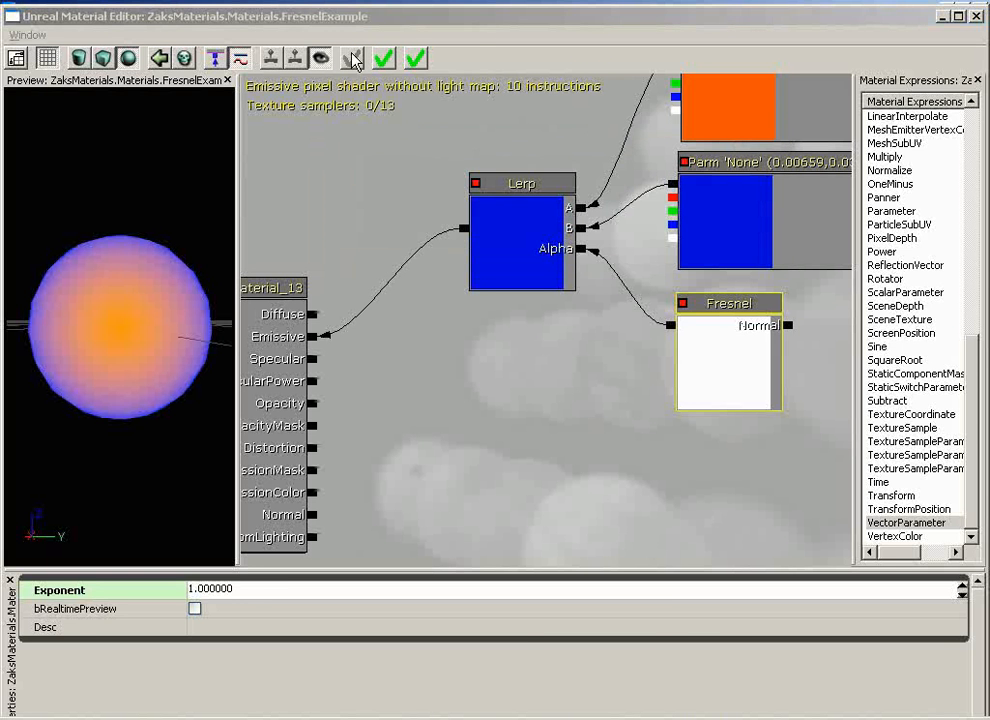
pyautogui.click(976, 17)
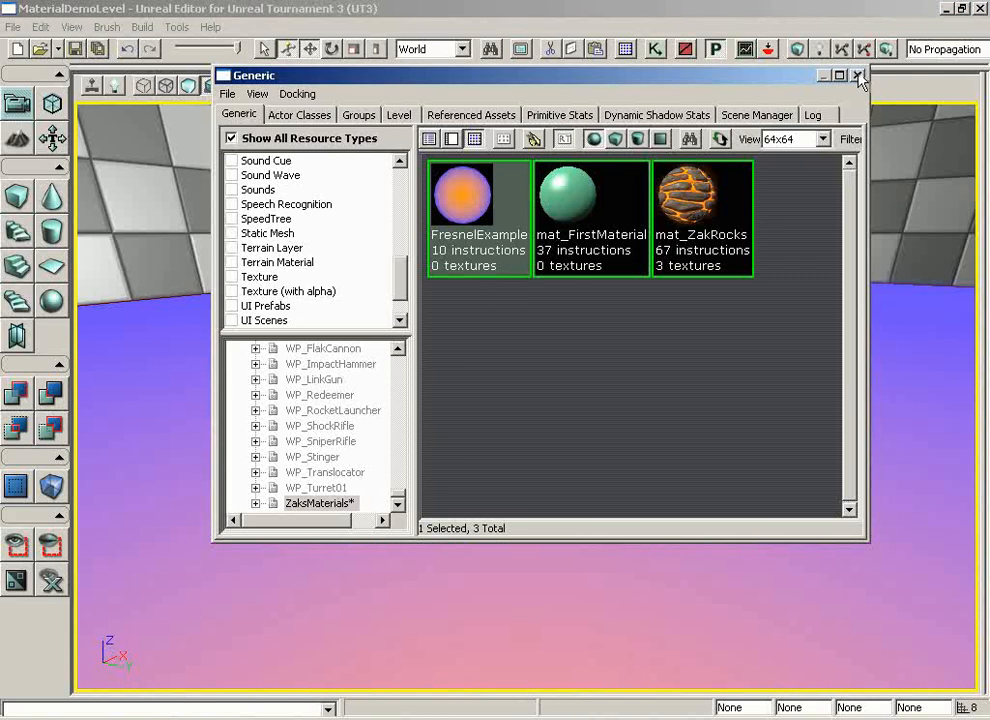
pyautogui.click(857, 75)
# Examine the orange-to-blue Fresnel blend on the level's floor from straight above and from shallow viewing angles.
pyautogui.moveTo(688, 487); pyautogui.dragTo(668, 472)
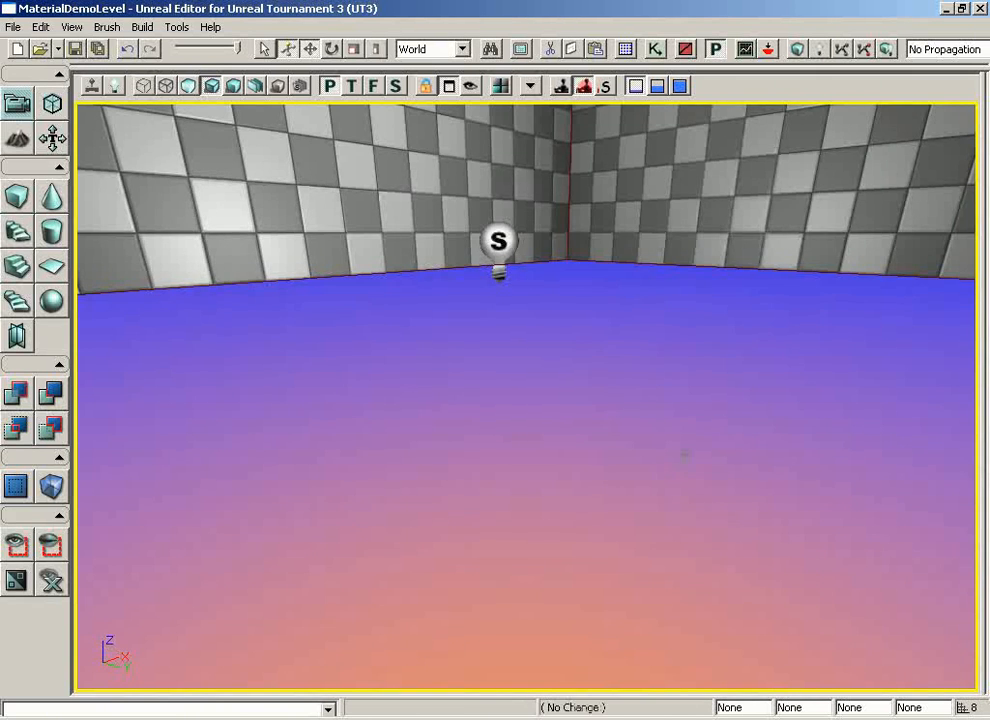
pyautogui.moveTo(676, 470); pyautogui.dragTo(663, 692, button='right')
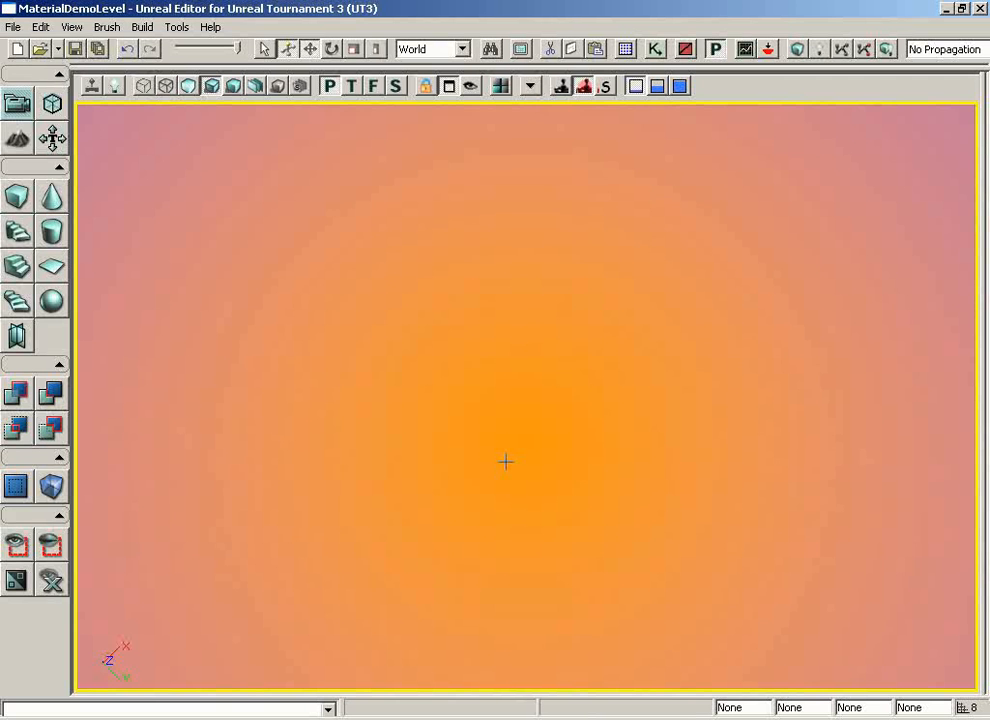
pyautogui.moveTo(505, 461); pyautogui.dragTo(504, 310, button='right')
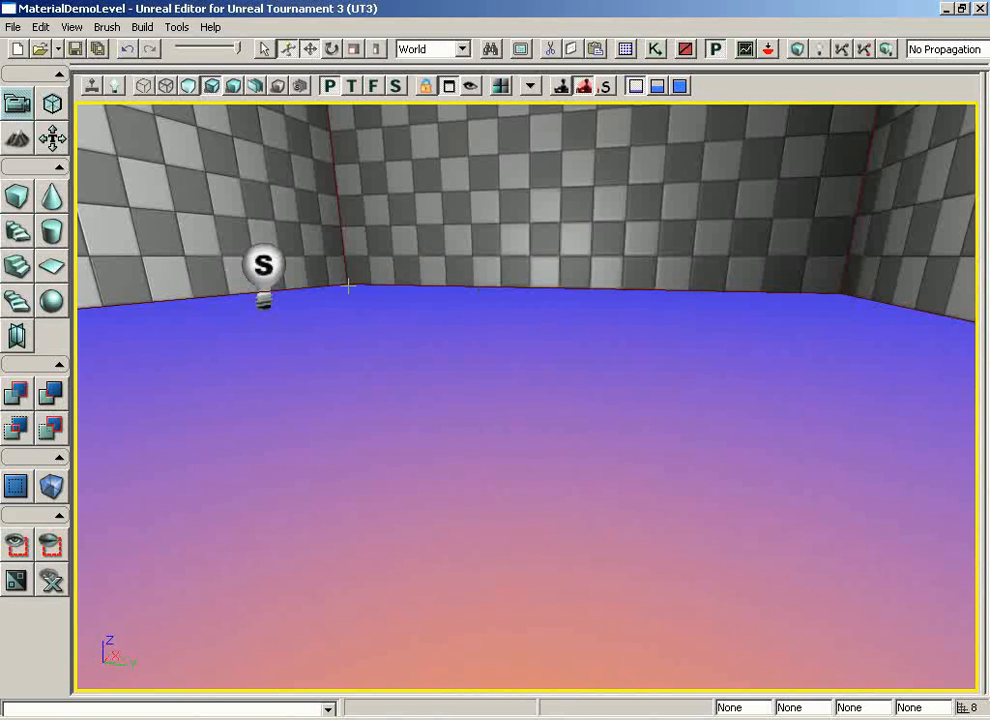
pyautogui.moveTo(597, 284); pyautogui.dragTo(593, 314, button='middle')
pyautogui.moveTo(593, 314); pyautogui.dragTo(580, 300, button='right')
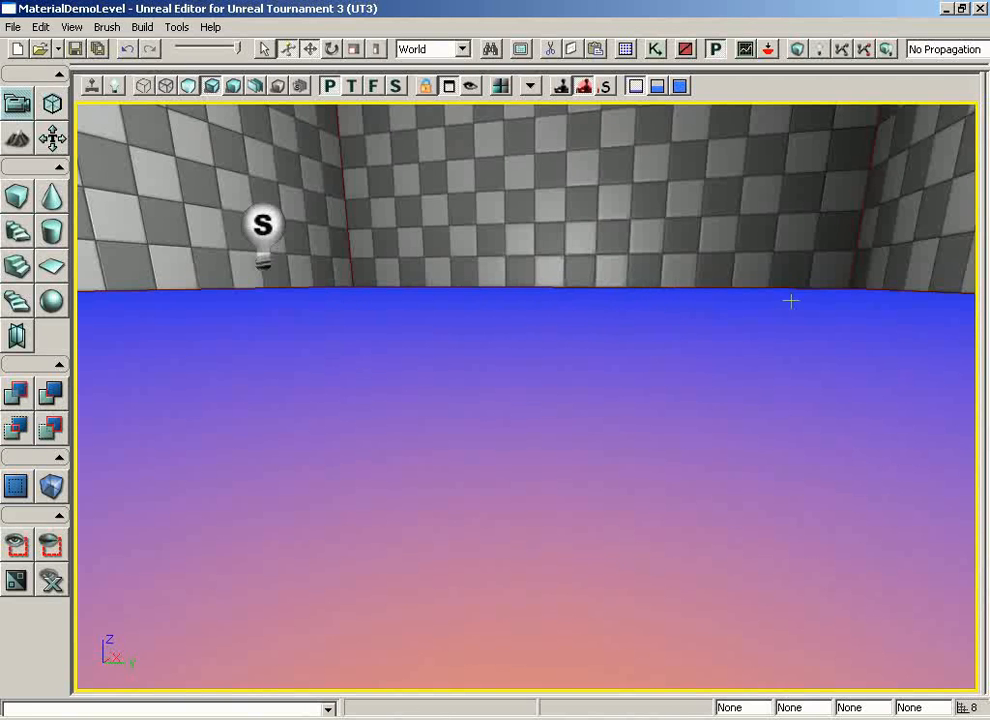
pyautogui.moveTo(776, 380)
pyautogui.mouseDown(button='right')
pyautogui.moveTo(762, 327)
pyautogui.moveTo(731, 308)
pyautogui.moveTo(775, 381)
pyautogui.mouseUp(button='right')
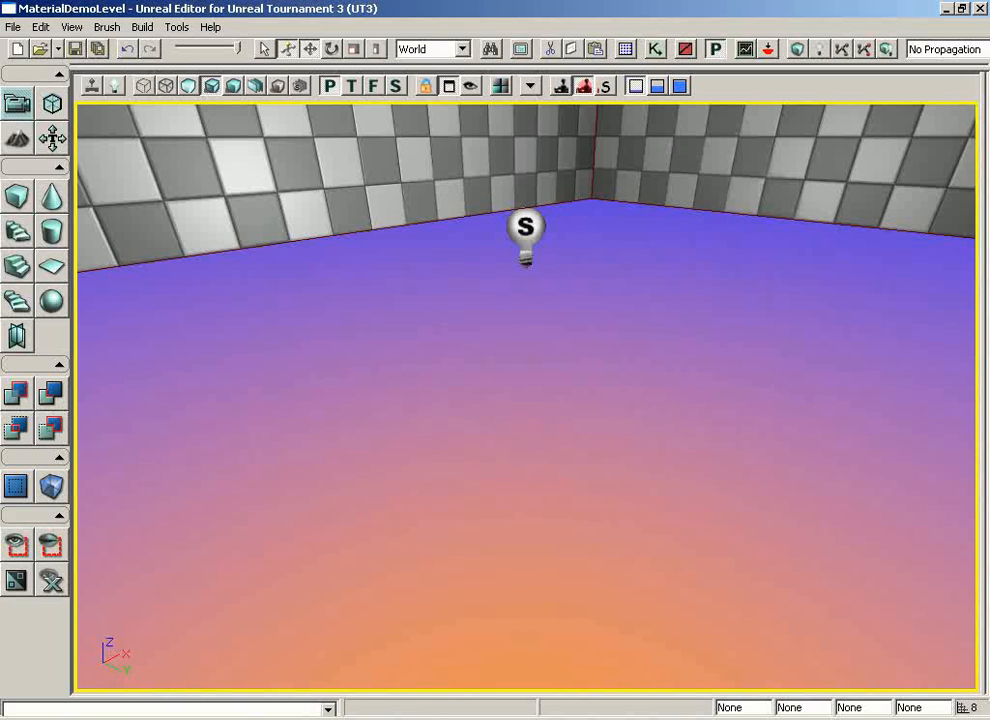
# Reopen the Generic browser, select the floor surface and apply the mat_ZakRocks material to it.
pyautogui.click(626, 49)
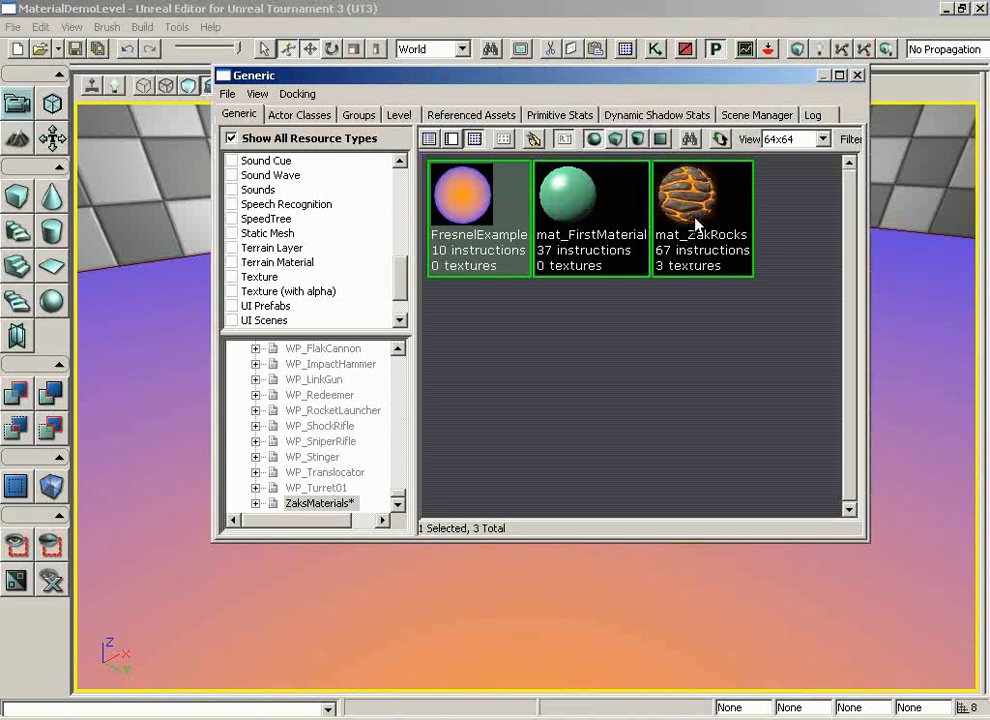
pyautogui.click(328, 598)
pyautogui.click(699, 210)
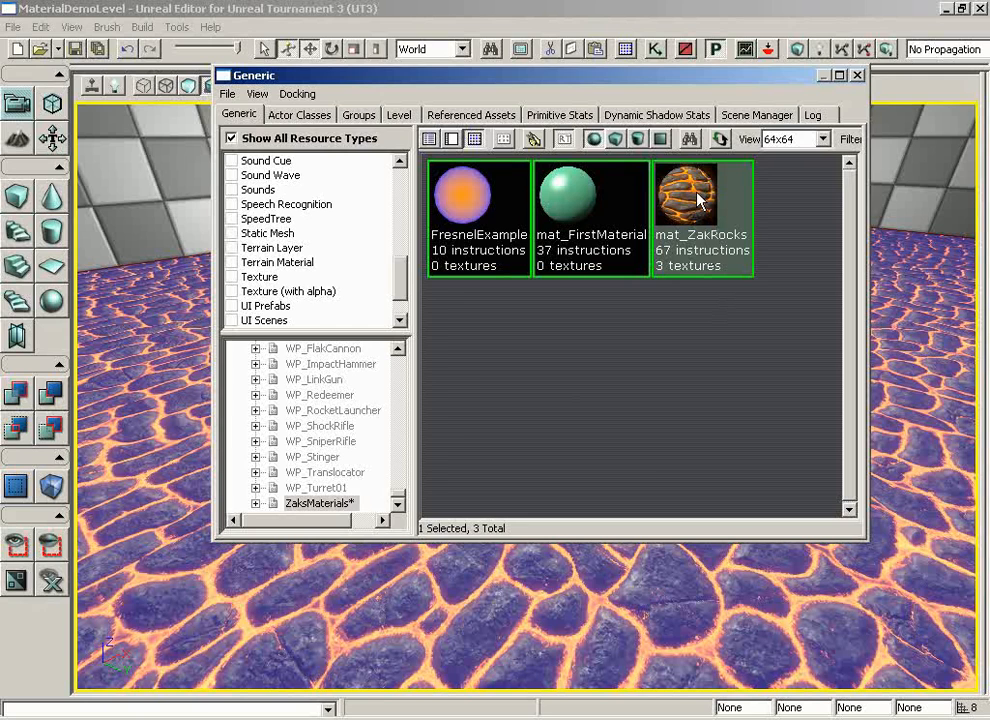
# Open mat_ZakRocks for editing and change the Glow Color constant's description to "Glow Color 1".
pyautogui.doubleClick(699, 199)
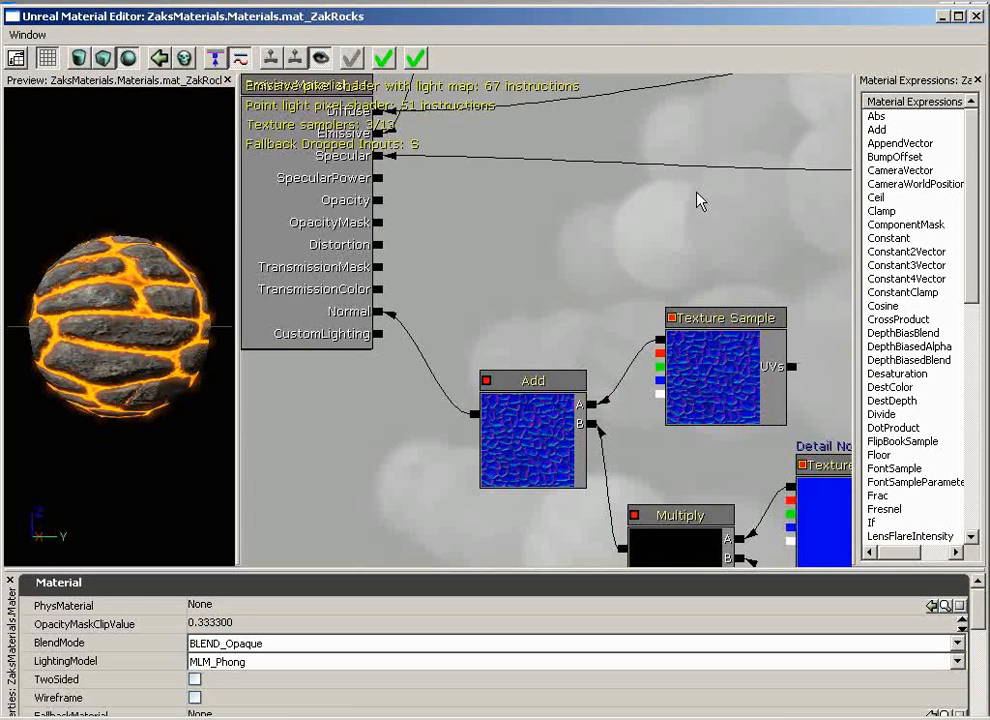
pyautogui.moveTo(586, 245); pyautogui.dragTo(579, 74)
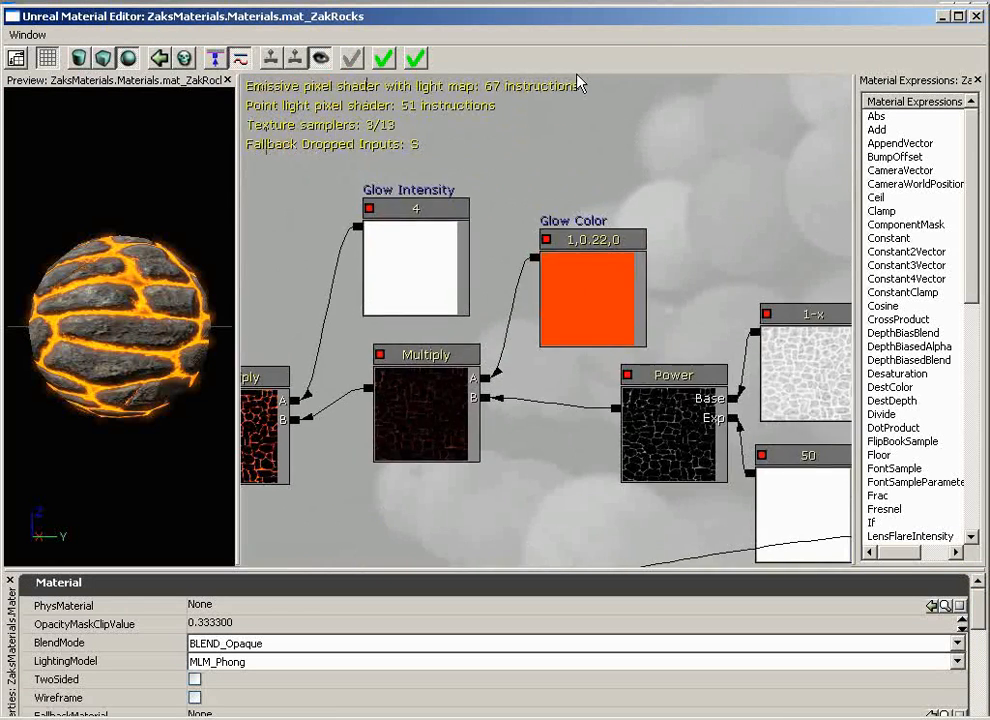
pyautogui.click(591, 268)
pyautogui.click(265, 663)
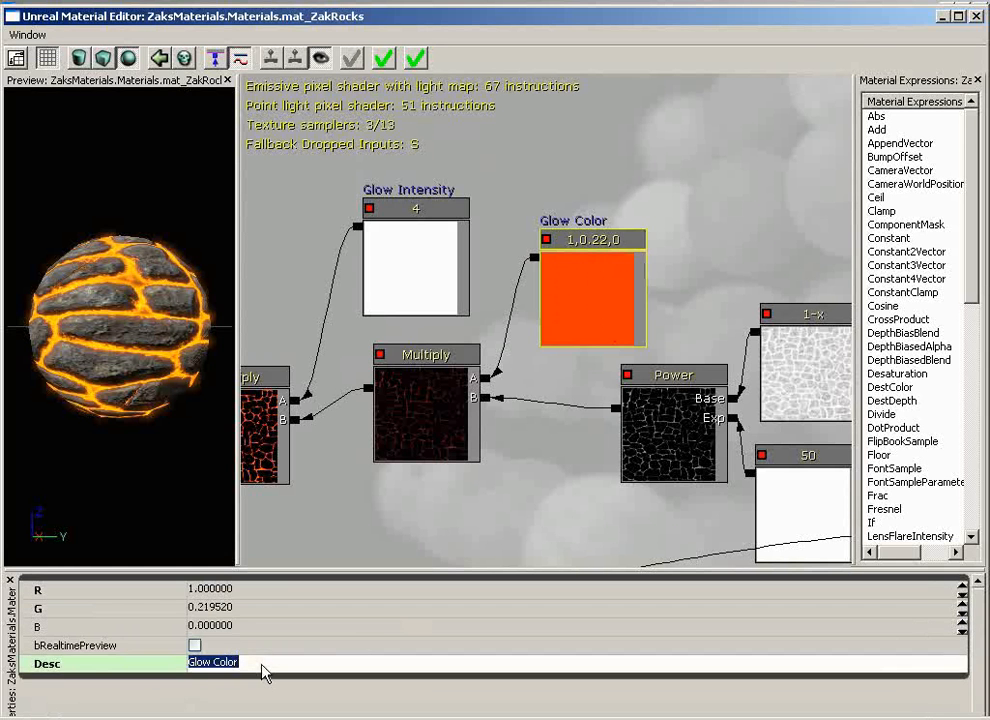
pyautogui.click(277, 665)
pyautogui.write('1')
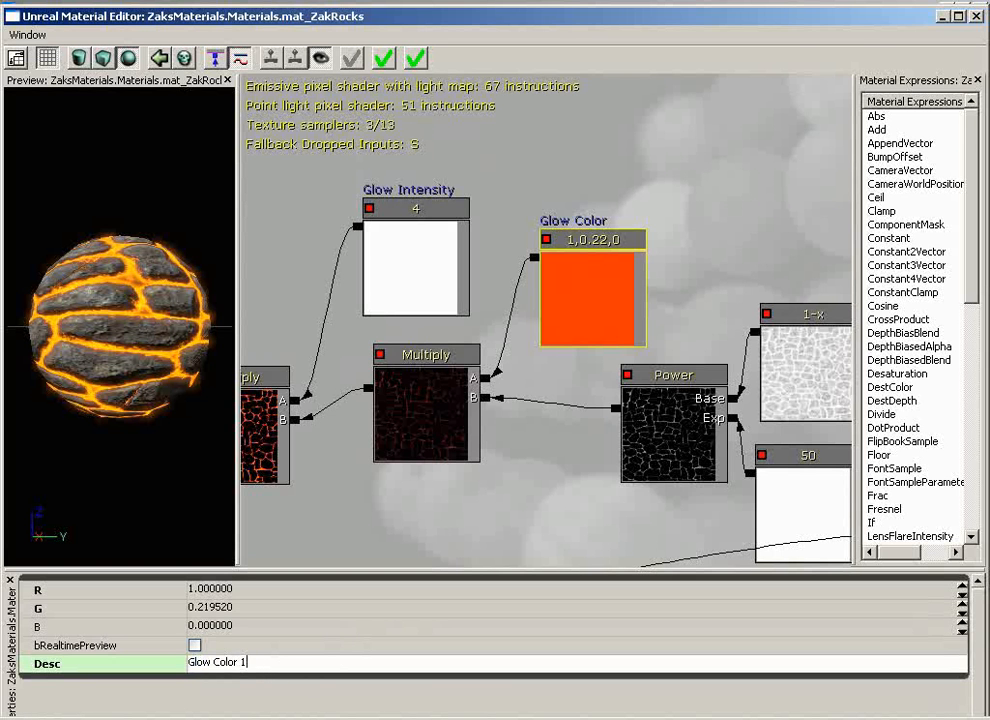
pyautogui.press('Return')
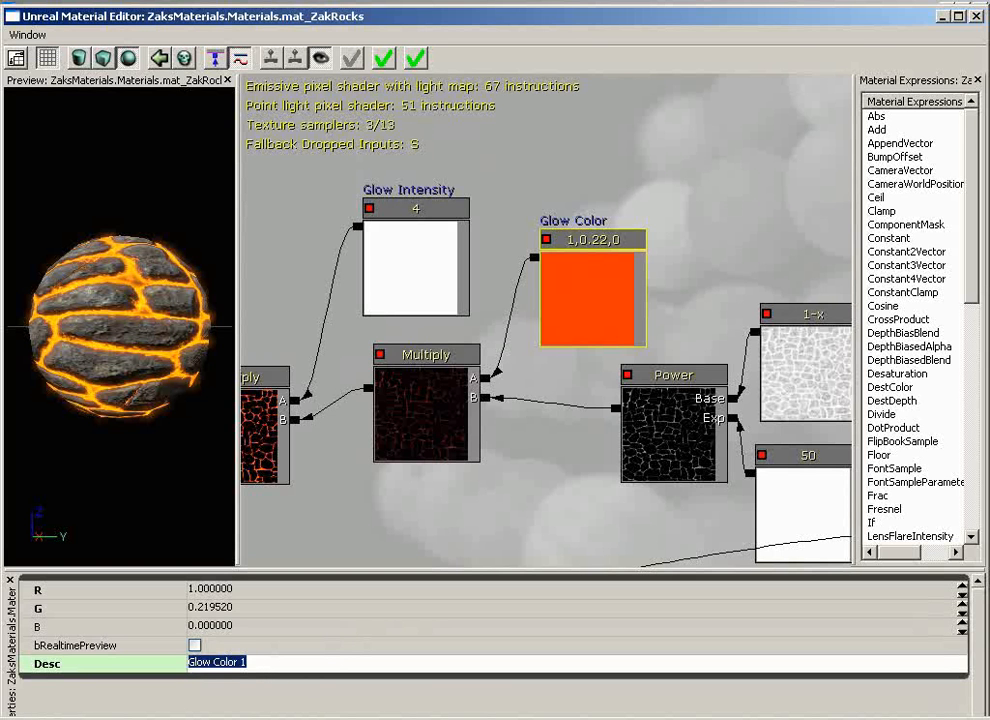
# Duplicate the Glow Color 1 constant and place the unconnected copy directly above the original.
pyautogui.click(594, 291)
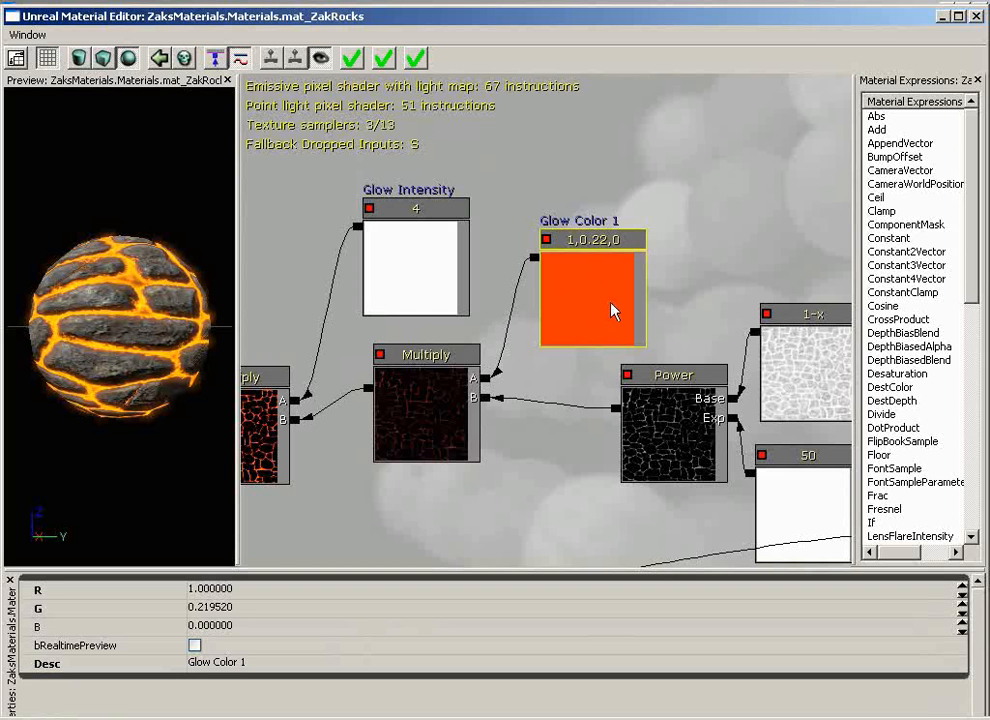
pyautogui.hotkey('ctrl', 'w')
pyautogui.moveTo(625, 325); pyautogui.dragTo(690, 191)
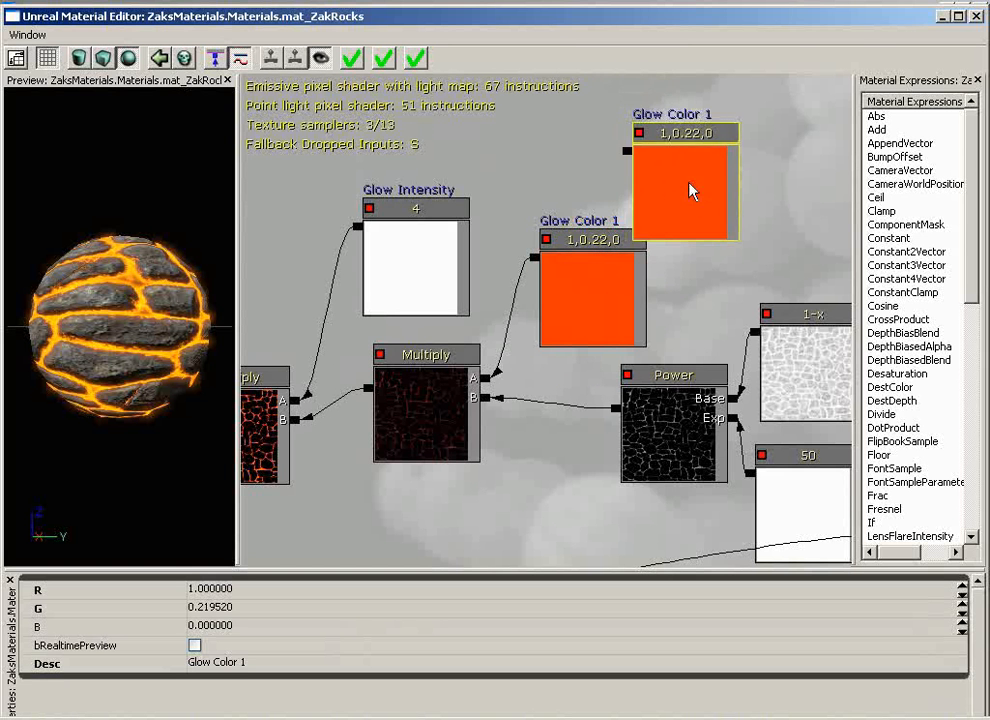
pyautogui.click(597, 276)
pyautogui.moveTo(597, 276); pyautogui.dragTo(593, 260)
pyautogui.moveTo(707, 170); pyautogui.dragTo(605, 111)
pyautogui.moveTo(712, 212); pyautogui.dragTo(716, 230)
# Change the description of the glow colour constant that feeds the Multiply to "Glow Color 2".
pyautogui.click(553, 297)
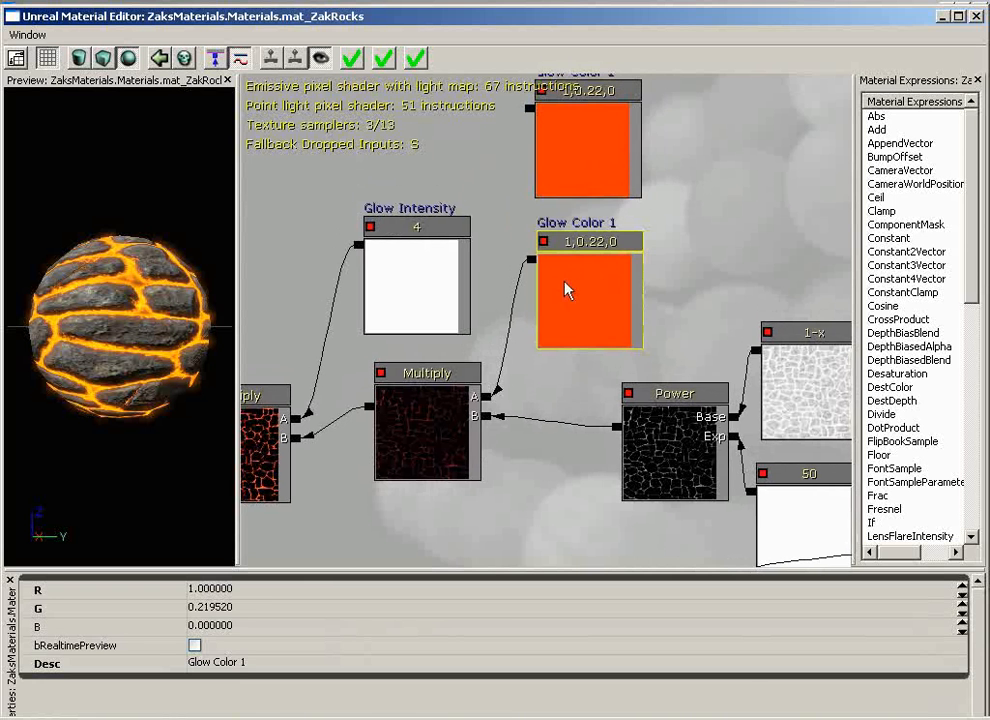
pyautogui.click(250, 664)
pyautogui.doubleClick(245, 663)
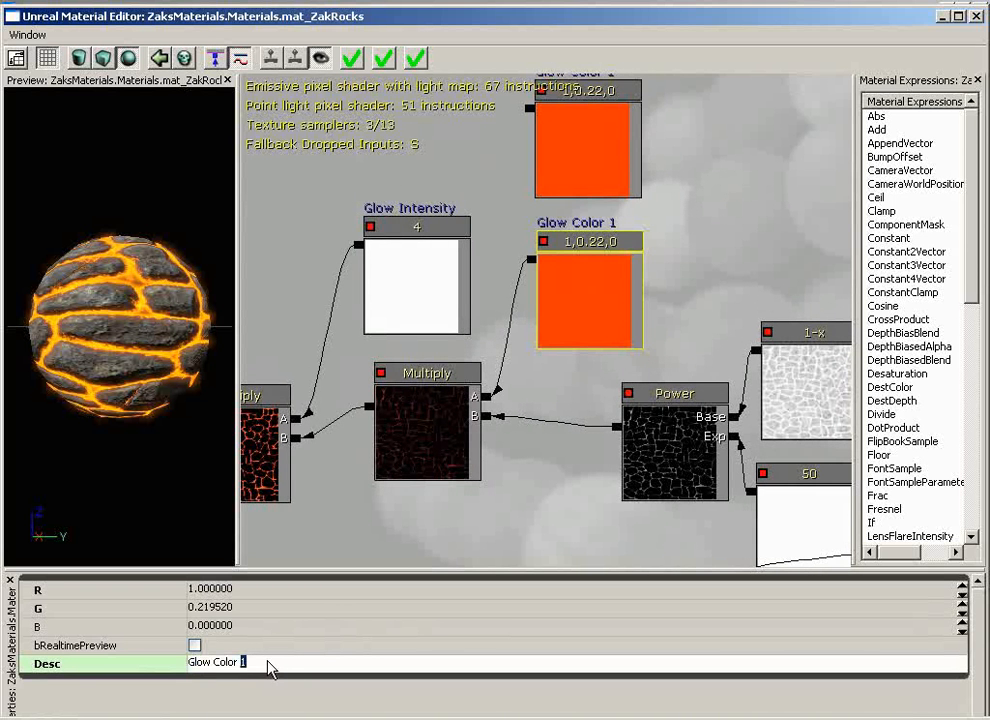
pyautogui.write('2')
pyautogui.press('Return')
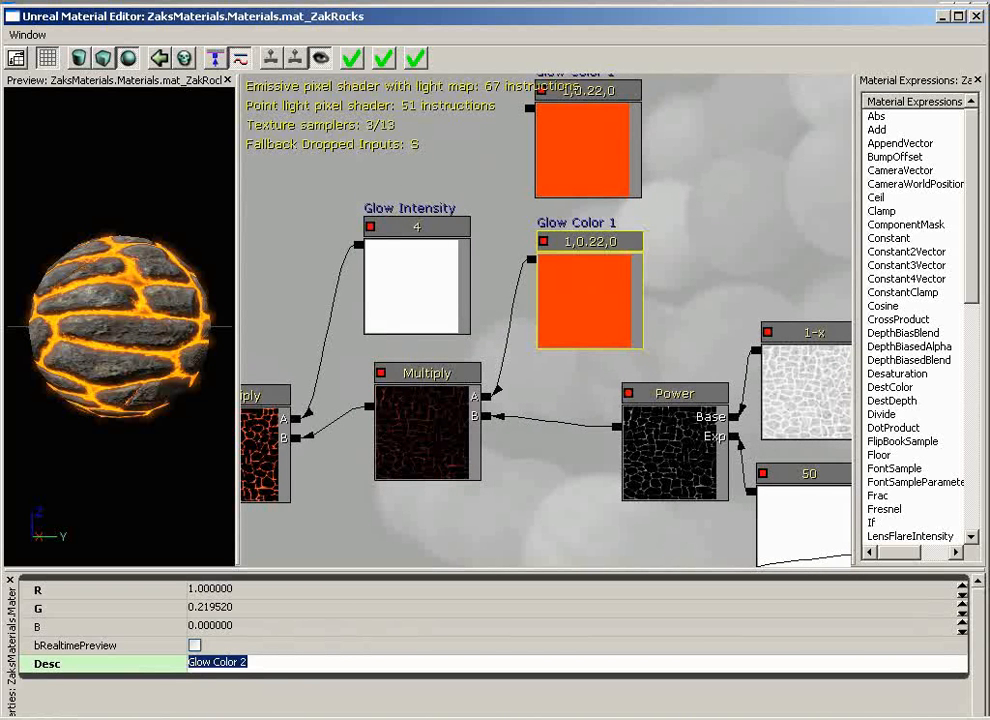
pyautogui.scroll(-4, 714, 264)
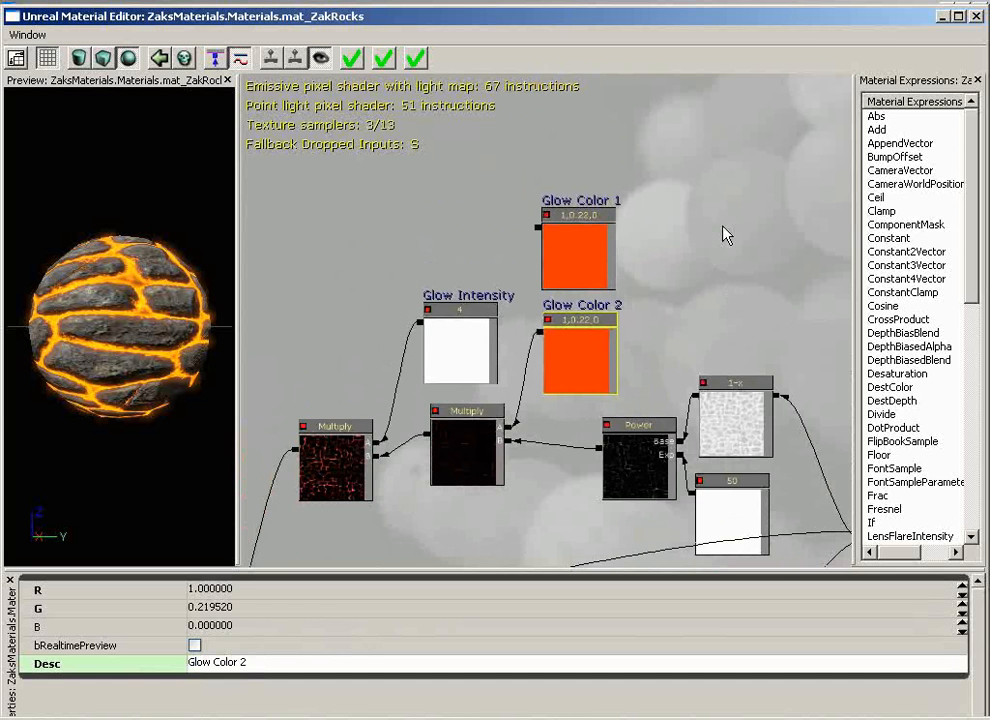
# Set the green value of the Glow Color 2 constant to 0.
pyautogui.click(591, 344)
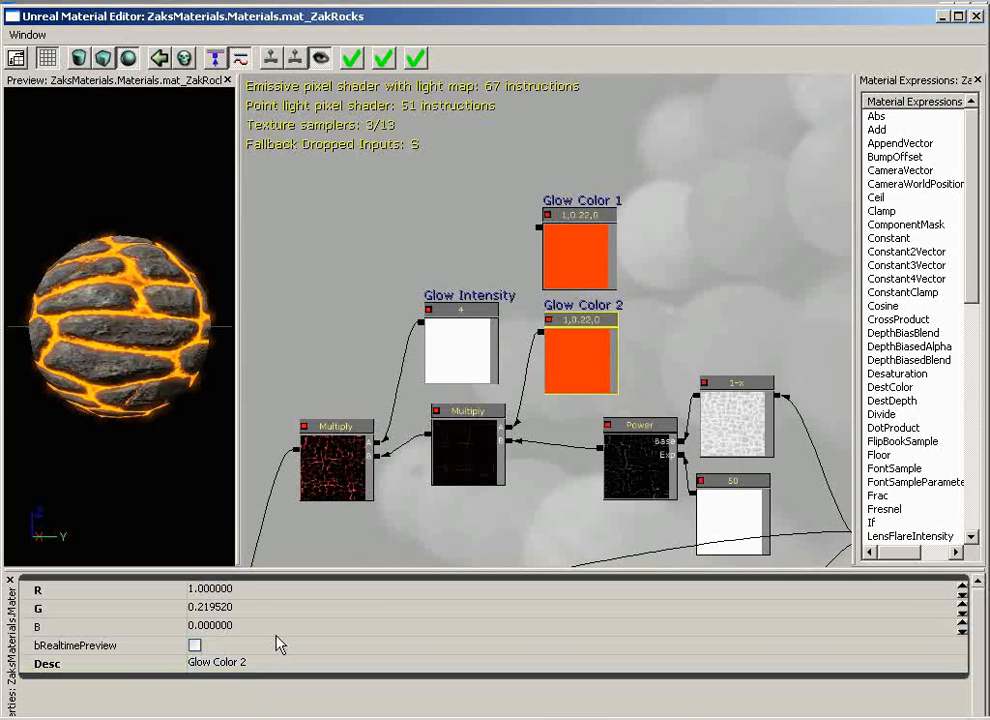
pyautogui.click(218, 604)
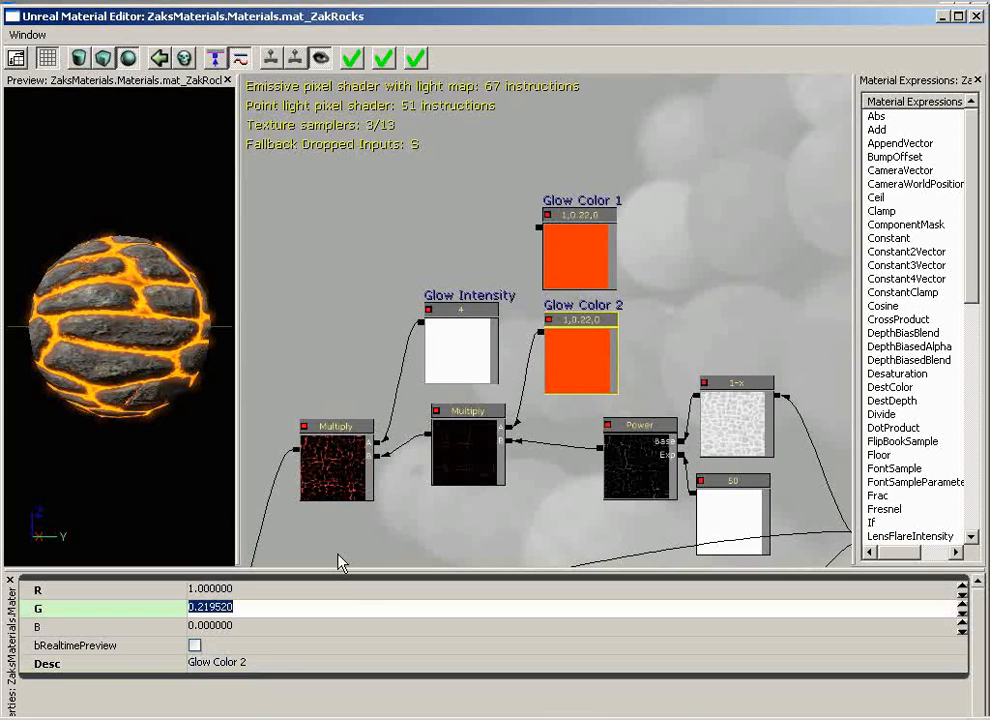
pyautogui.write('0')
pyautogui.press('Return')
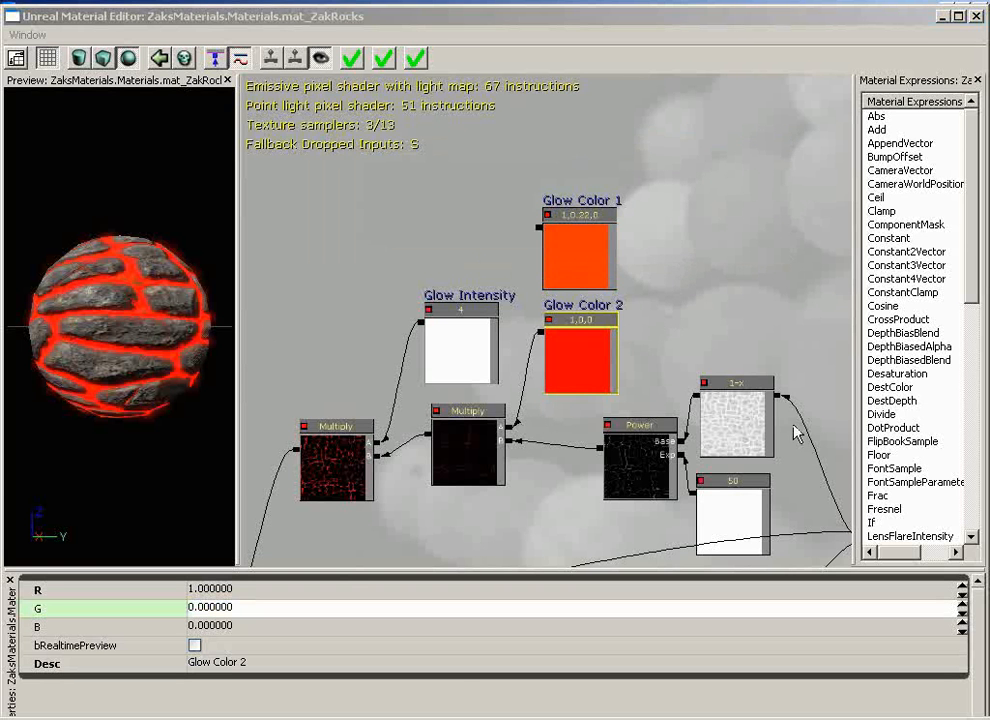
# Move both glow colour constants farther from the Multiply and add a Lerp node in the space between.
pyautogui.click(659, 248)
pyautogui.keyDown('ctrl'); pyautogui.keyDown('alt'); pyautogui.moveTo(648, 170); pyautogui.dragTo(545, 395); pyautogui.keyUp('alt'); pyautogui.keyUp('ctrl')
pyautogui.moveTo(560, 381); pyautogui.dragTo(724, 334)
pyautogui.click(563, 259)
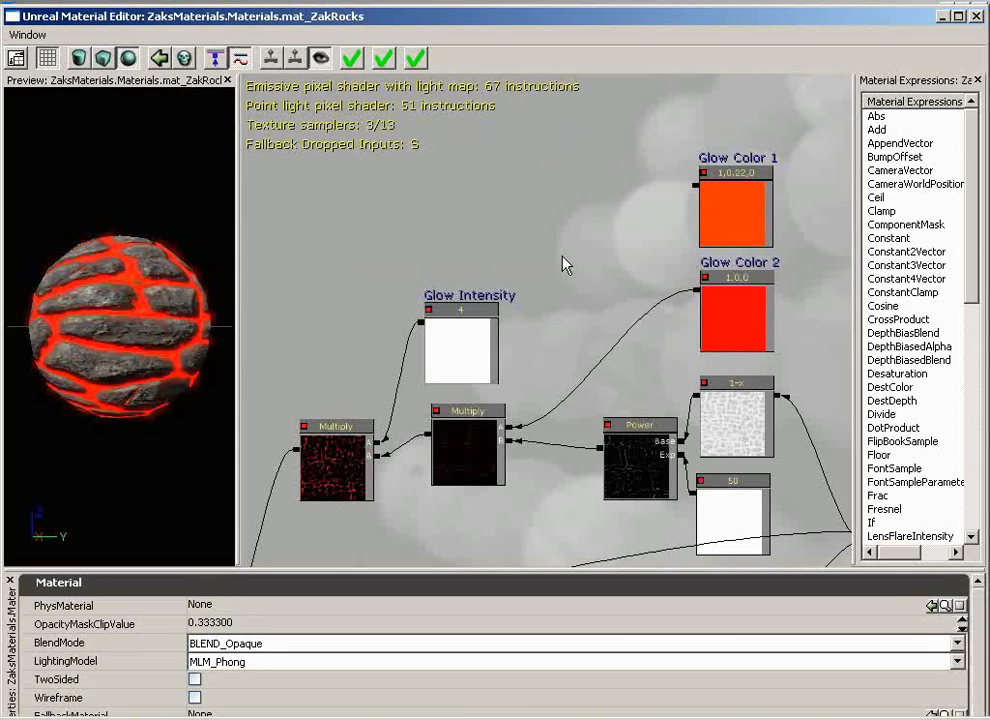
pyautogui.click(563, 263)
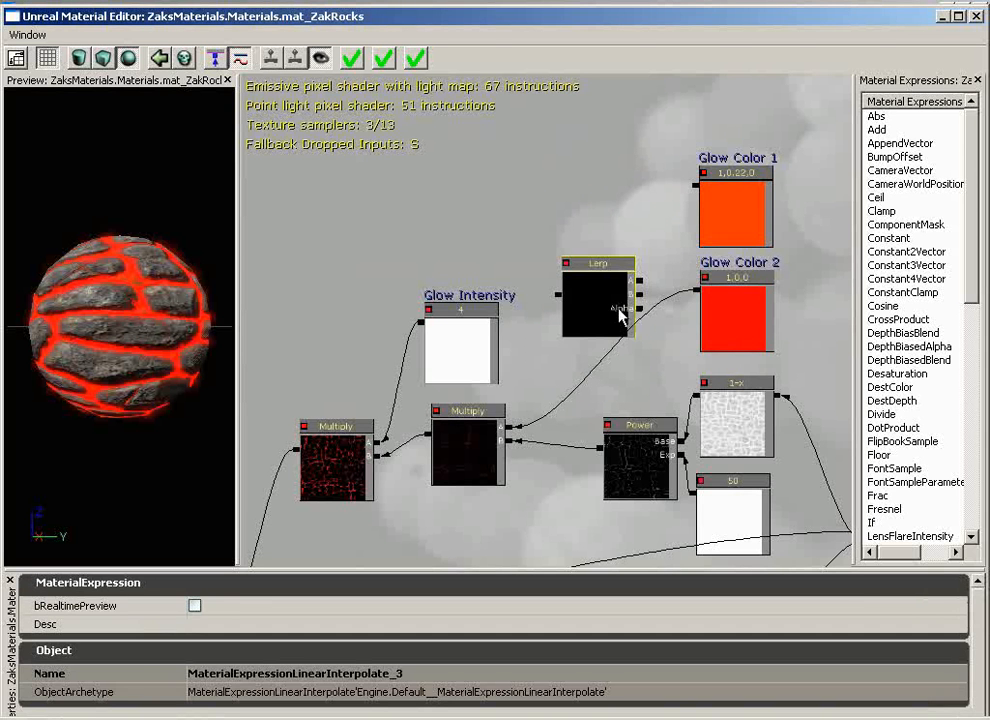
pyautogui.moveTo(604, 293); pyautogui.dragTo(592, 281)
pyautogui.scroll(3, 655, 292)
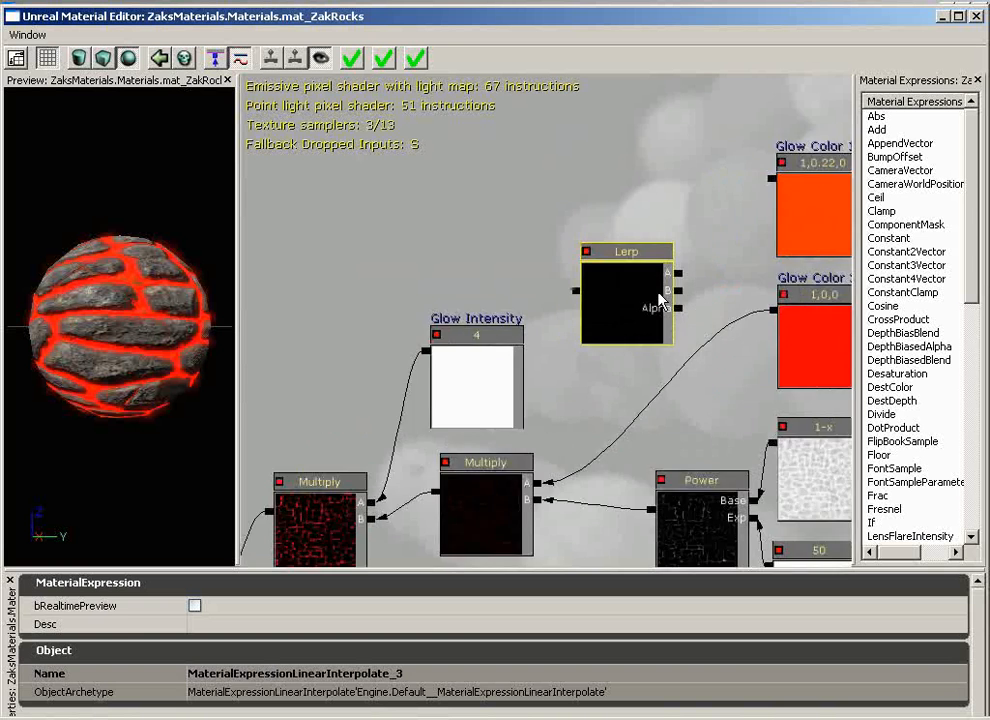
# Connect Glow Color 1 to the Lerp's A input and Glow Color 2 to B, and shift Glow Color 2 outward.
pyautogui.moveTo(842, 316); pyautogui.dragTo(730, 337)
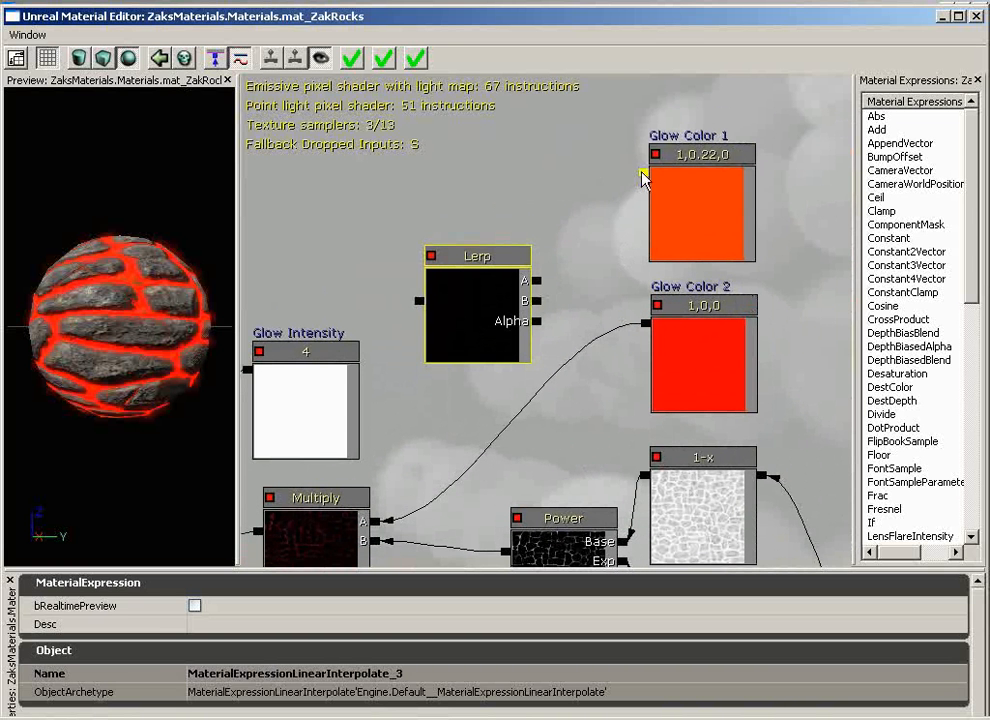
pyautogui.moveTo(643, 178); pyautogui.dragTo(537, 288)
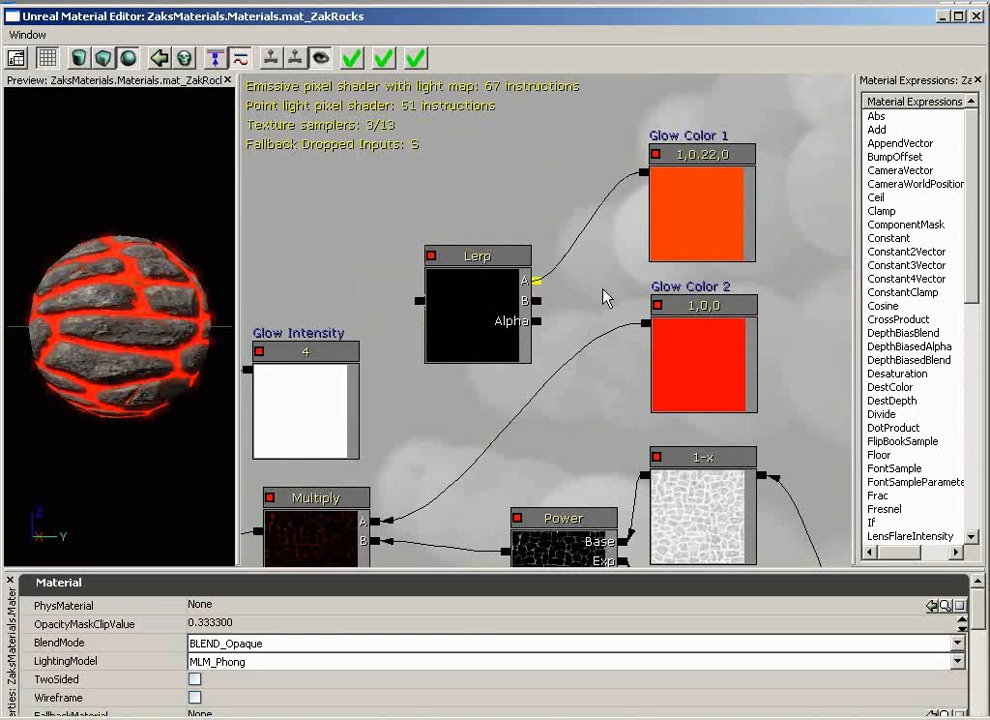
pyautogui.moveTo(645, 324); pyautogui.dragTo(537, 300)
pyautogui.moveTo(716, 356); pyautogui.dragTo(811, 348)
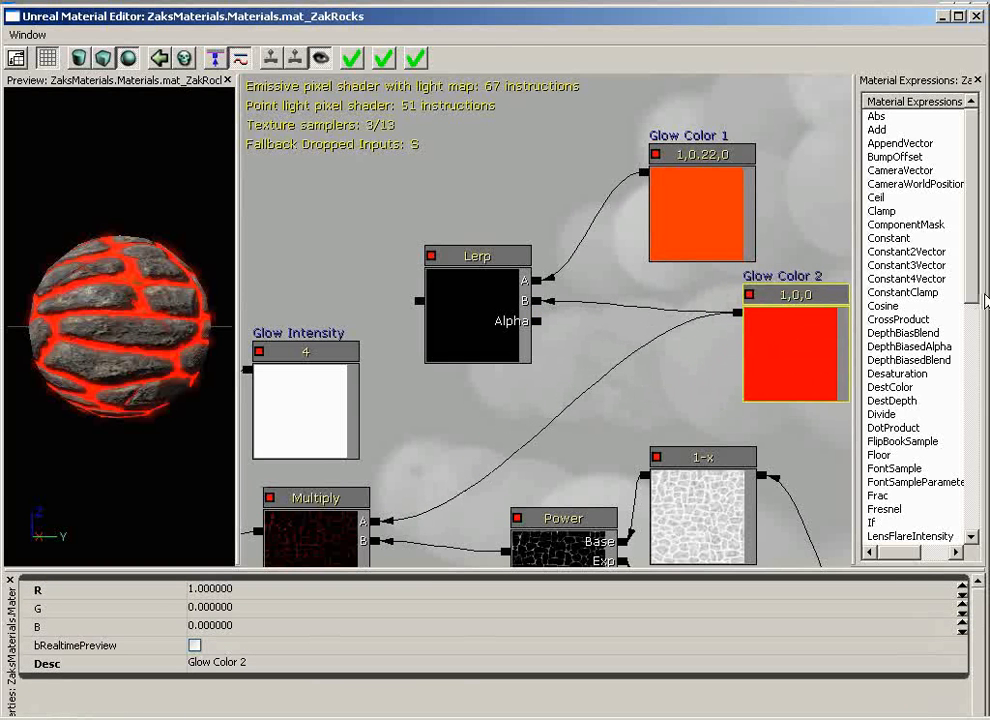
# Add a Fresnel node between the Lerp and Glow Color 2 and connect it to the Lerp's Alpha input.
pyautogui.scroll(-2, 900, 400)
pyautogui.click(884, 428)
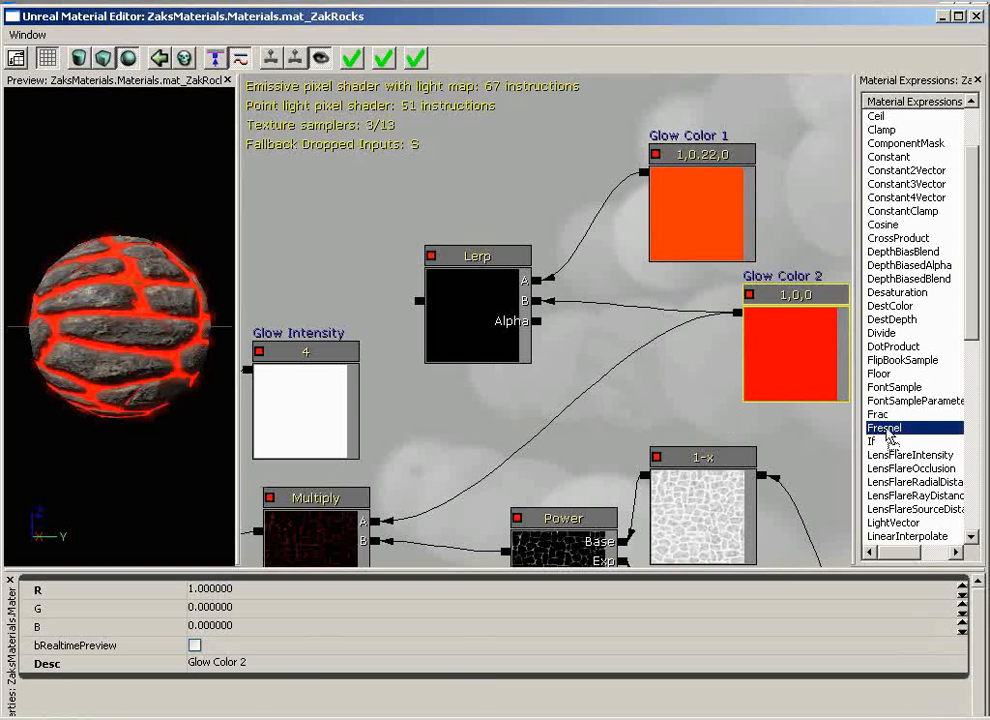
pyautogui.click(670, 402)
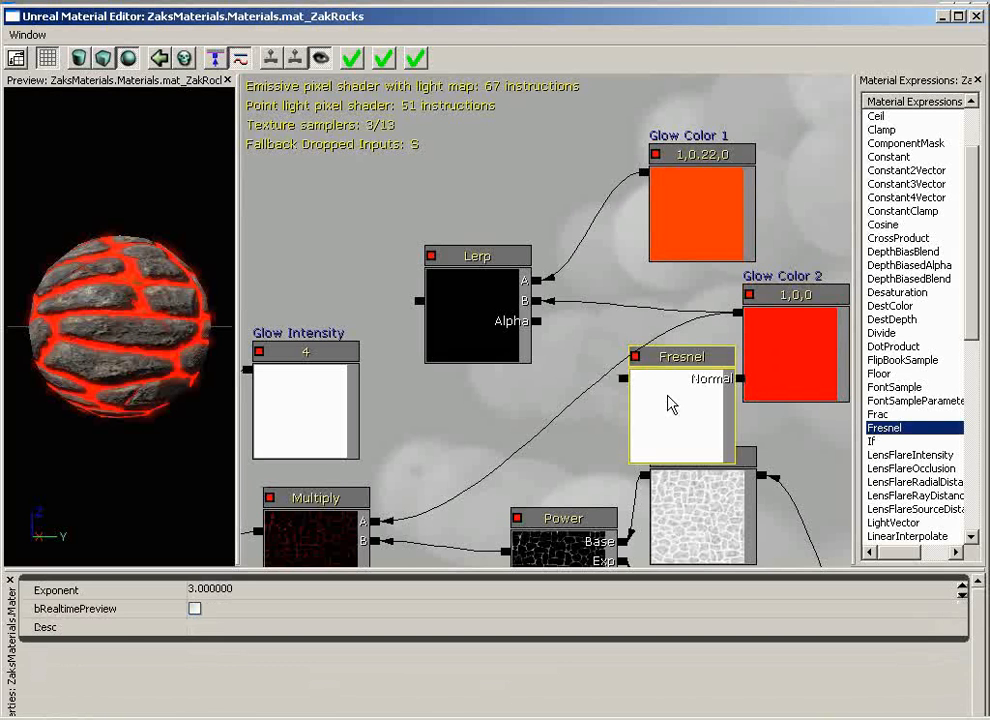
pyautogui.moveTo(667, 402); pyautogui.dragTo(645, 376)
pyautogui.click(560, 345)
pyautogui.moveTo(560, 345); pyautogui.dragTo(537, 321)
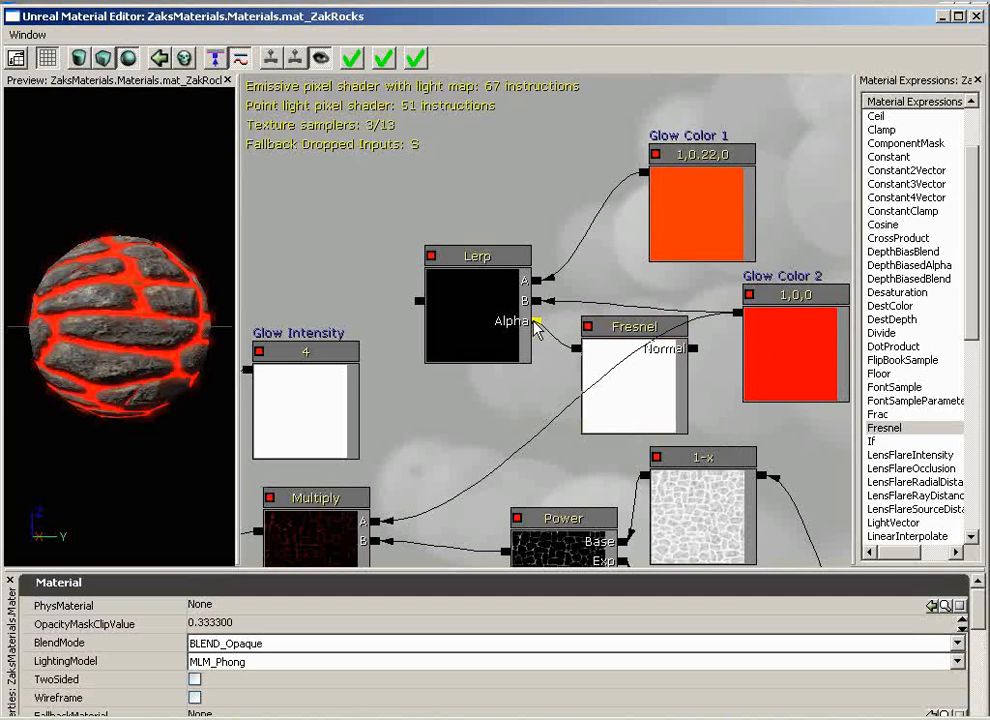
# Feed the Lerp output into the Multiply's A input in place of Glow Color 2 and inspect the preview sphere's edges.
pyautogui.moveTo(519, 396); pyautogui.dragTo(466, 450)
pyautogui.moveTo(481, 230); pyautogui.dragTo(440, 450)
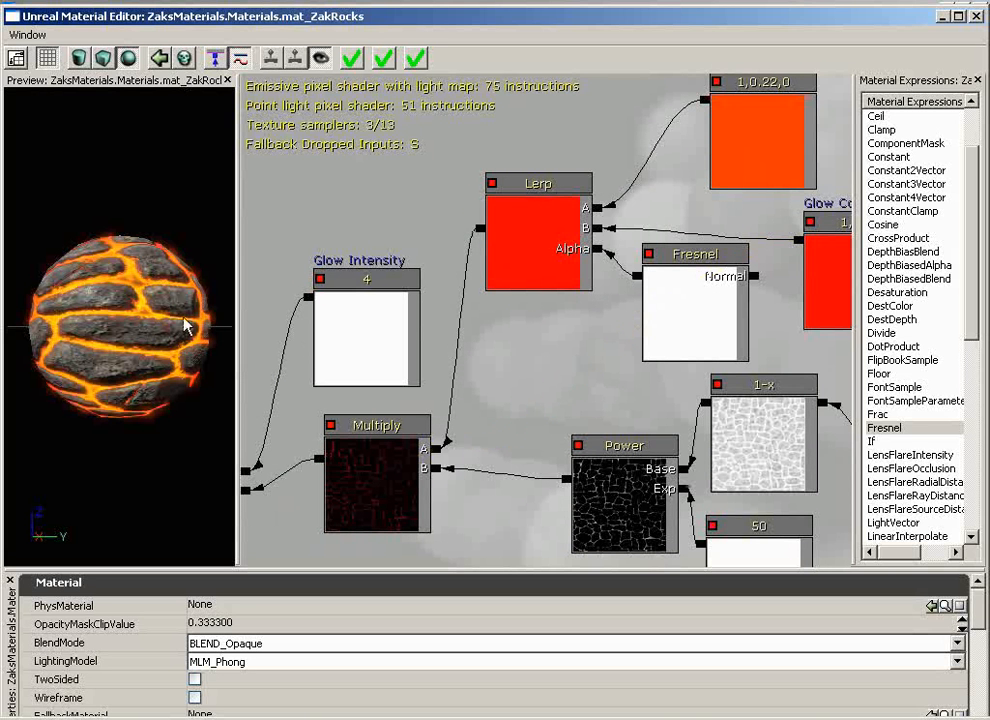
pyautogui.moveTo(108, 360); pyautogui.dragTo(8, 365)
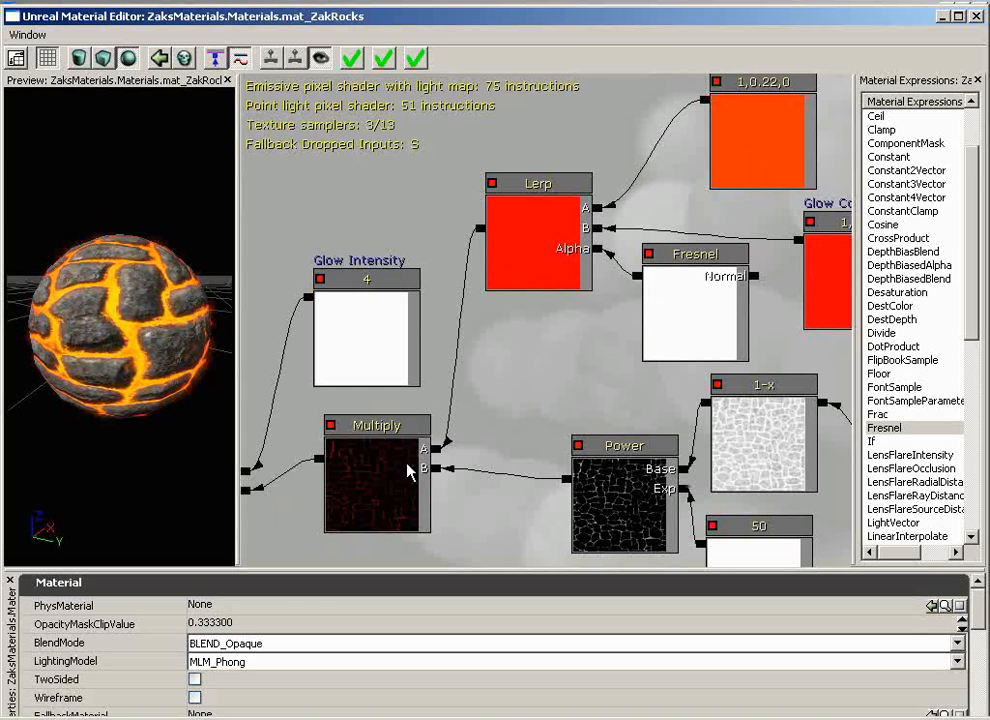
# Try a Fresnel exponent of 2, settle on 1, and check the blend on the preview sphere.
pyautogui.click(700, 305)
pyautogui.click(258, 588)
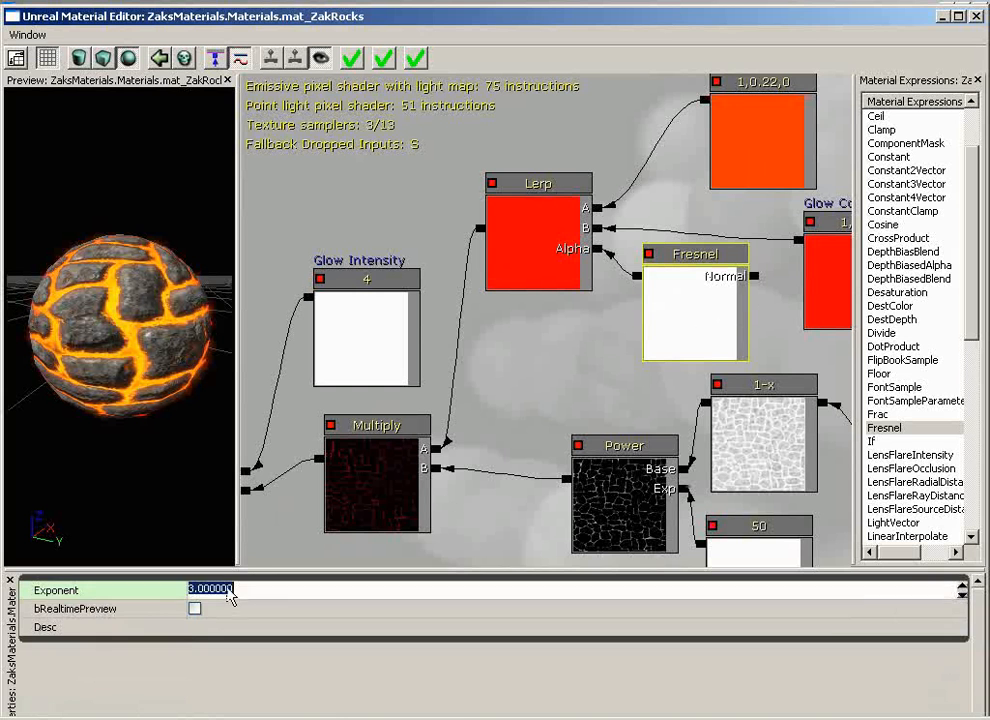
pyautogui.write('2')
pyautogui.press('Return')
pyautogui.write('1')
pyautogui.press('Return')
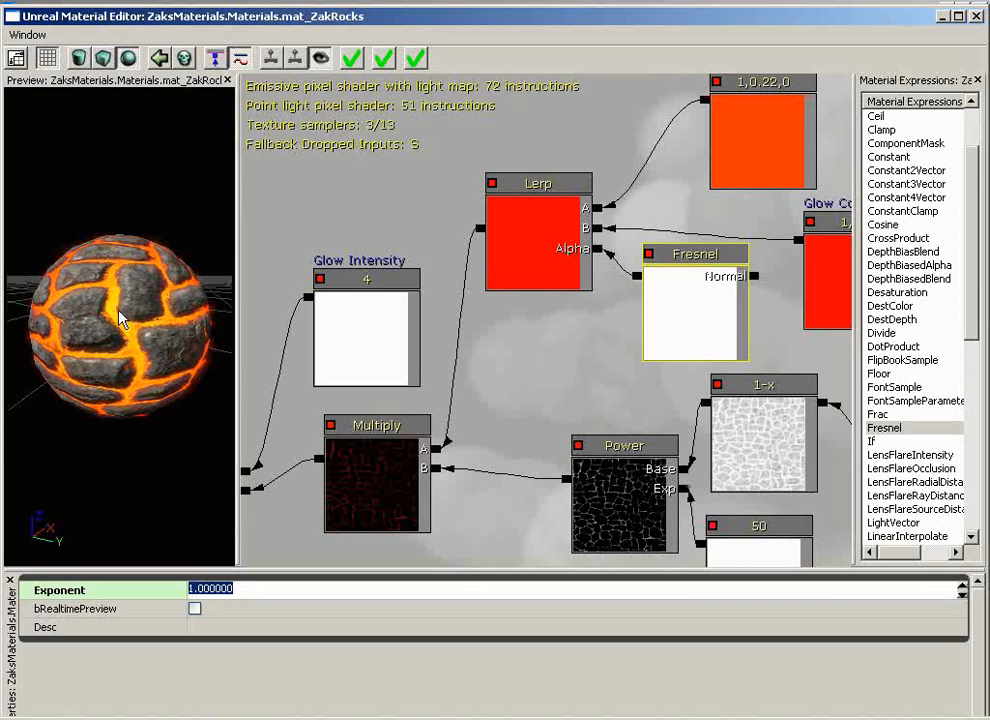
pyautogui.moveTo(122, 316); pyautogui.dragTo(134, 386)
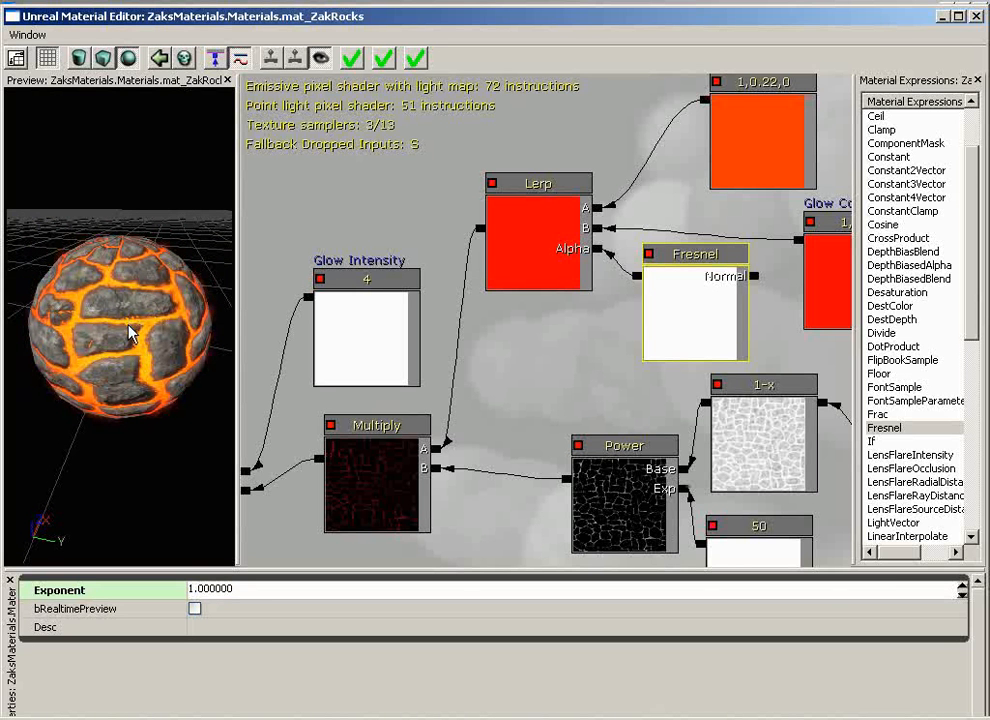
# Try a Glow Intensity constant of 6 and settle on 5.
pyautogui.moveTo(252, 311); pyautogui.dragTo(528, 268)
pyautogui.click(656, 280)
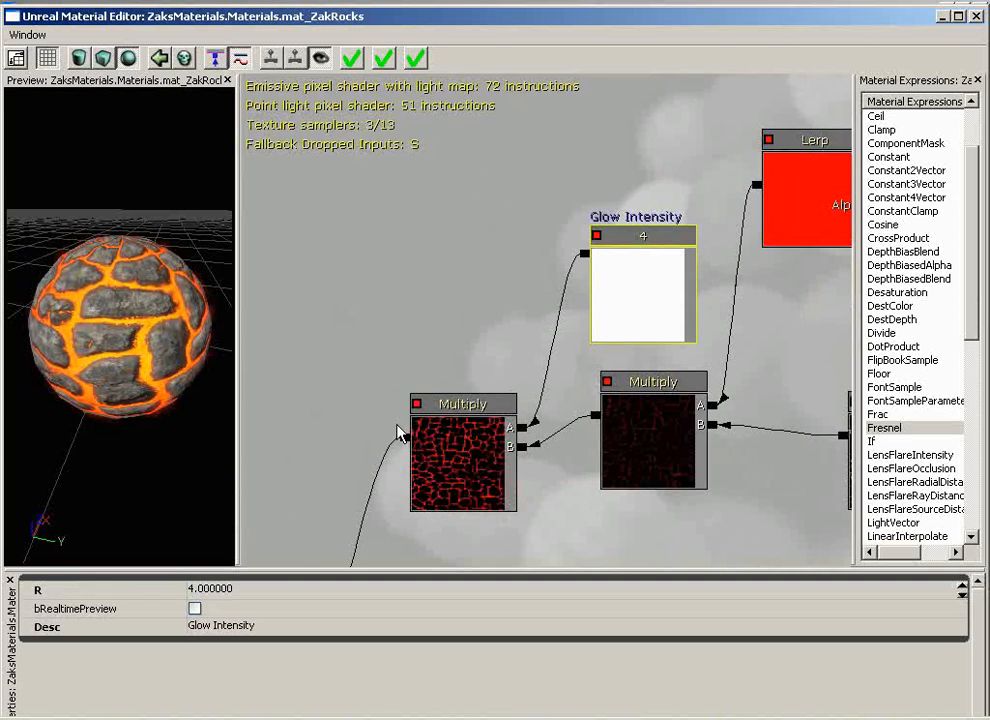
pyautogui.click(214, 589)
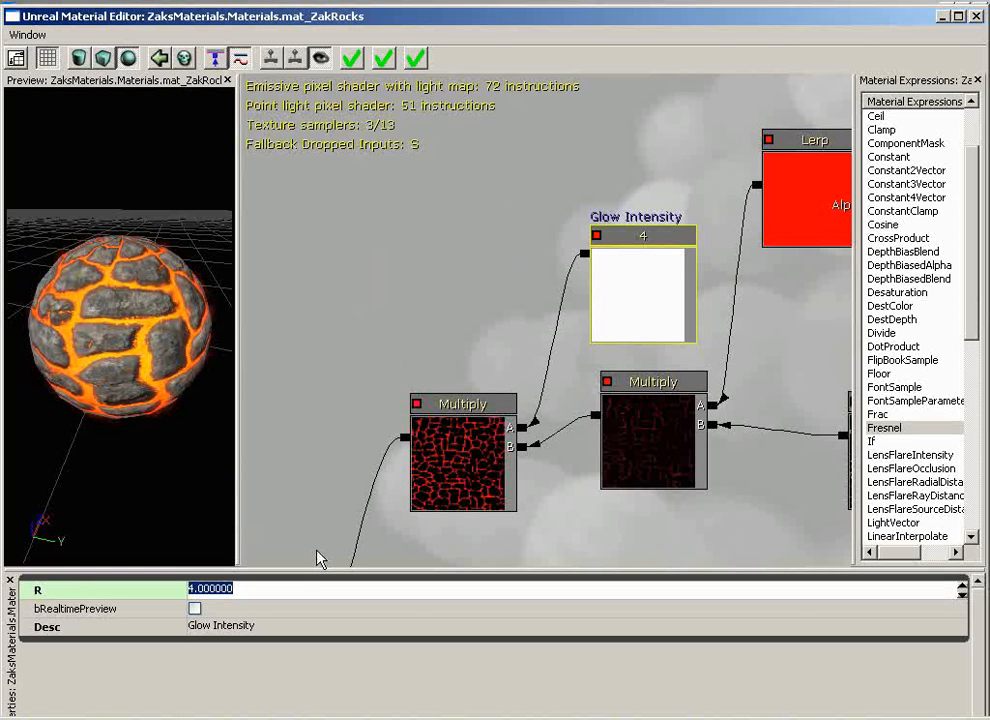
pyautogui.write('6')
pyautogui.press('Return')
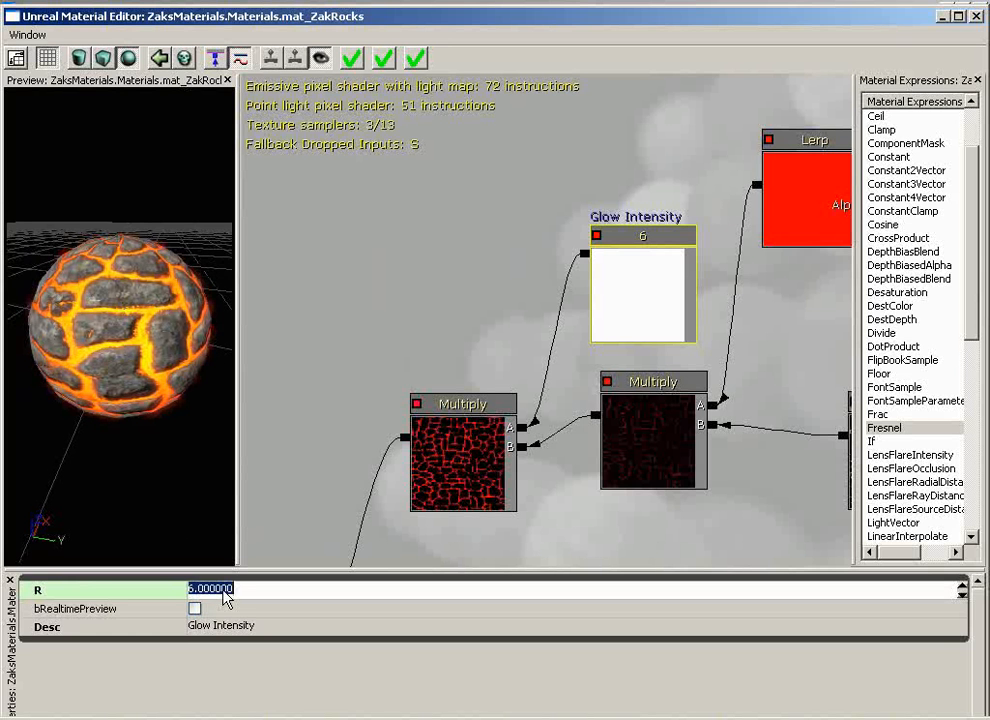
pyautogui.write('5')
pyautogui.press('Return')
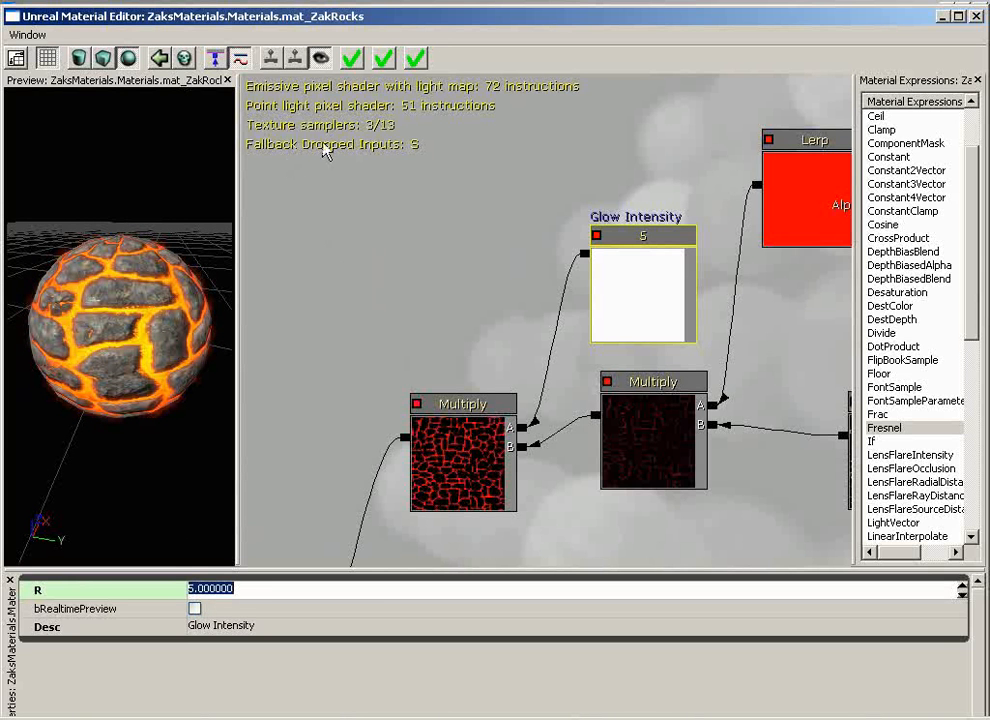
# Uncover the level's floor by moving the Material Editor aside, and apply the mat_ZakRocks changes.
pyautogui.doubleClick(719, 22)
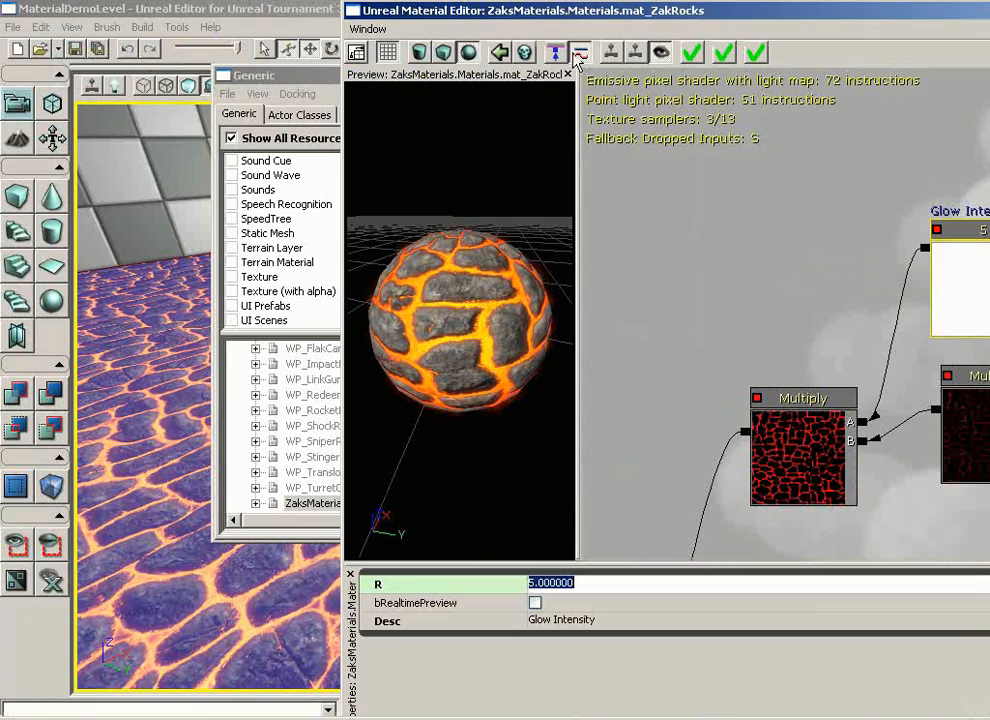
pyautogui.moveTo(662, 15); pyautogui.dragTo(885, 15)
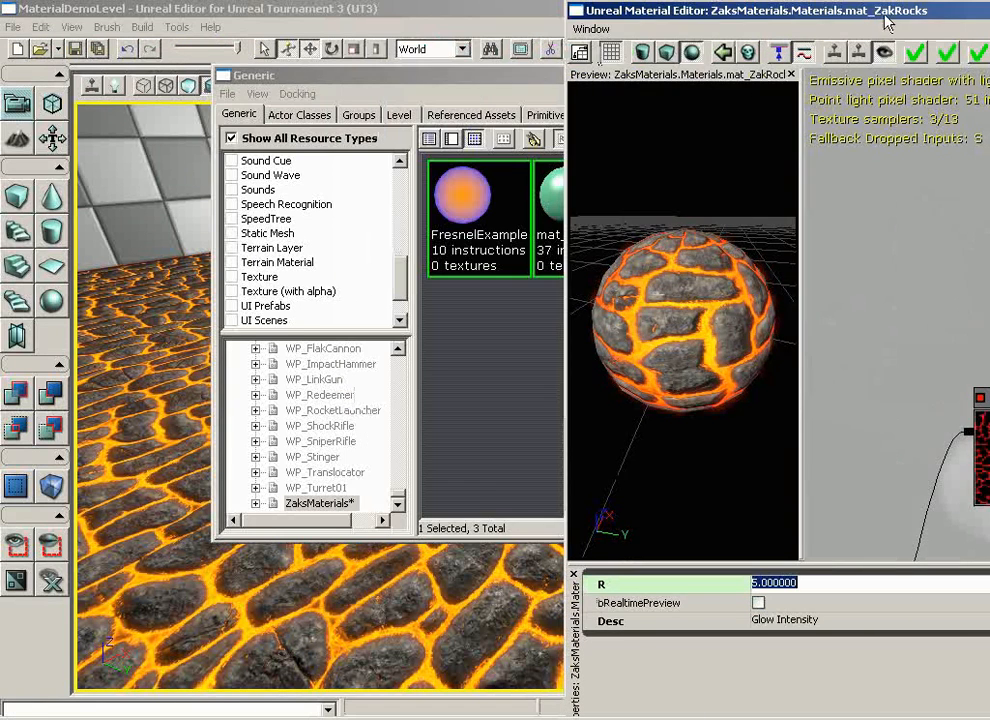
pyautogui.click(338, 72)
pyautogui.click(827, 76)
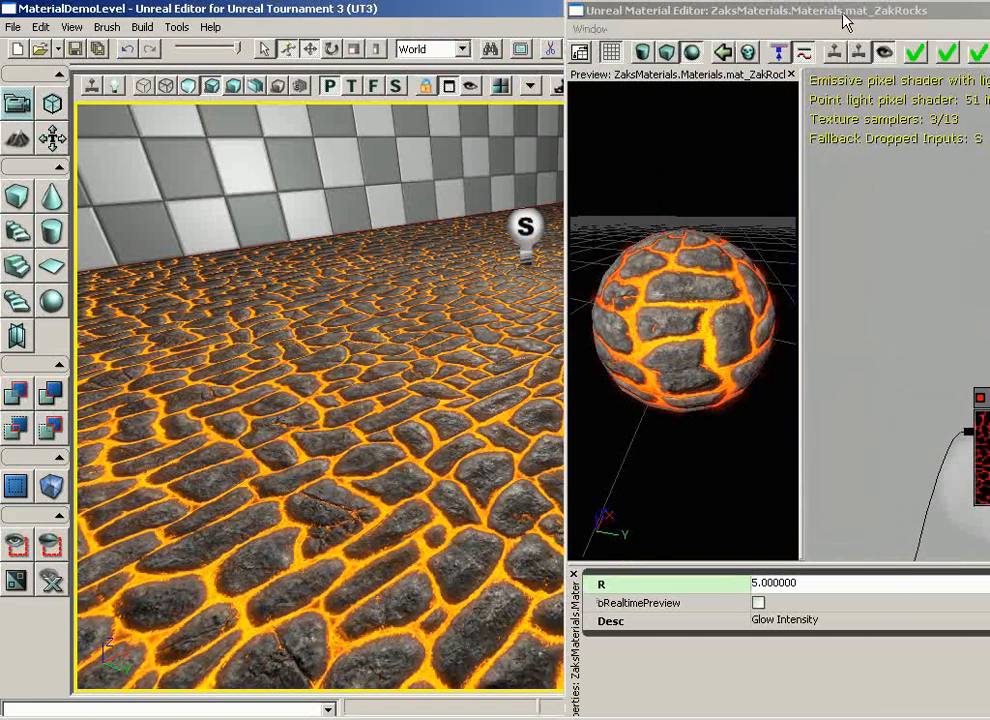
pyautogui.moveTo(835, 19); pyautogui.dragTo(895, 18)
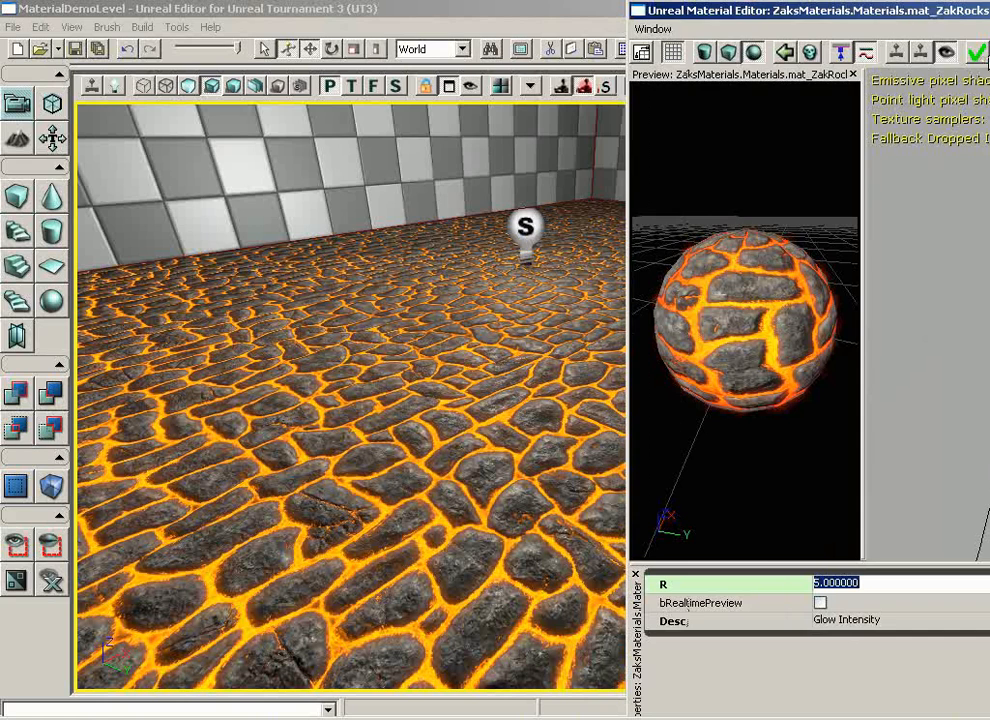
pyautogui.click(974, 52)
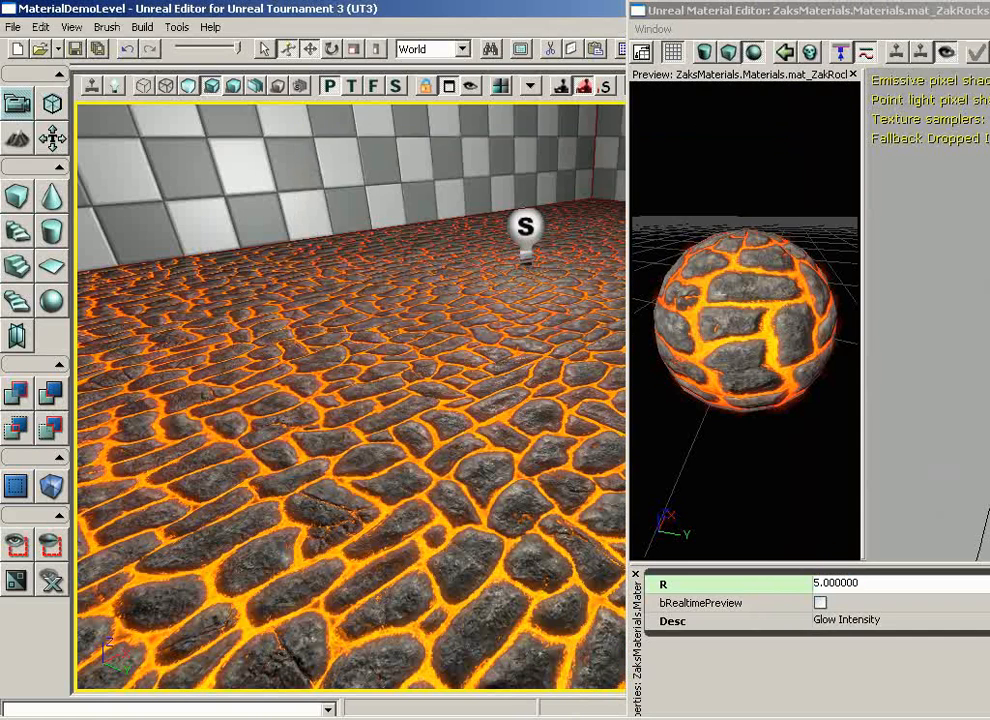
# Examine the Fresnel glow blend on the rock floor while moving the camera to look straight down.
pyautogui.moveTo(550, 318); pyautogui.dragTo(630, 235, button='right')
pyautogui.moveTo(550, 318); pyautogui.dragTo(552, 290)
pyautogui.moveTo(510, 290)
pyautogui.mouseDown(button='middle')
pyautogui.moveTo(518, 334)
pyautogui.moveTo(519, 312)
pyautogui.mouseUp(button='middle')
pyautogui.moveTo(519, 312); pyautogui.dragTo(434, 562, button='right')
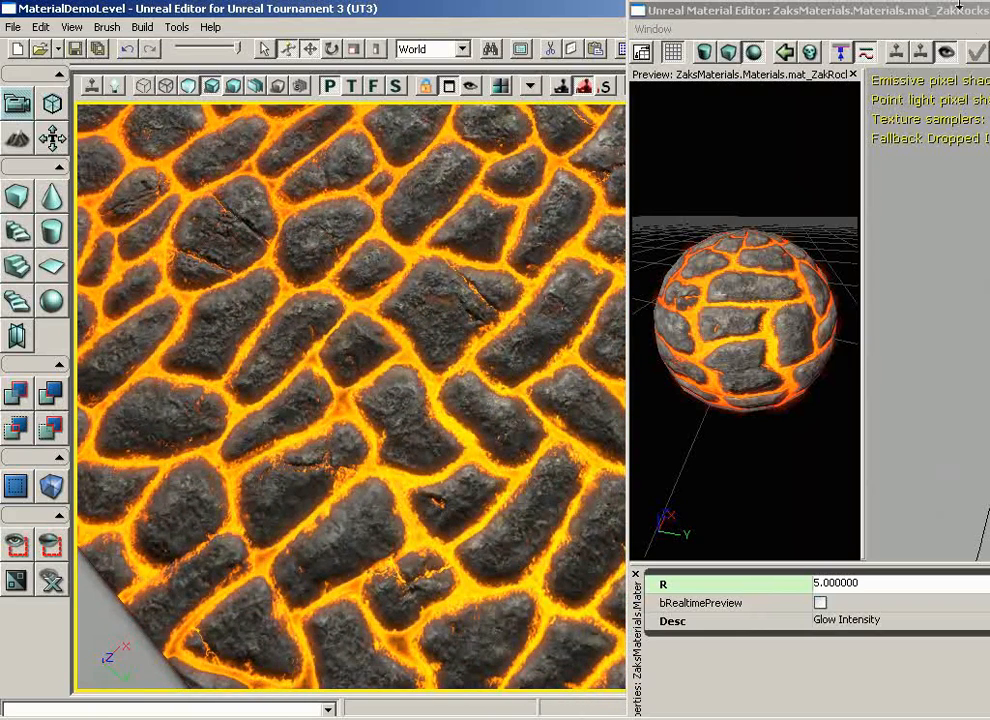
# Bring the Material Editor back over the level and review the complete mat_ZakRocks node network.
pyautogui.moveTo(955, 15); pyautogui.dragTo(333, 21)
pyautogui.moveTo(483, 246); pyautogui.dragTo(654, 291)
pyautogui.scroll(-4, 655, 298)
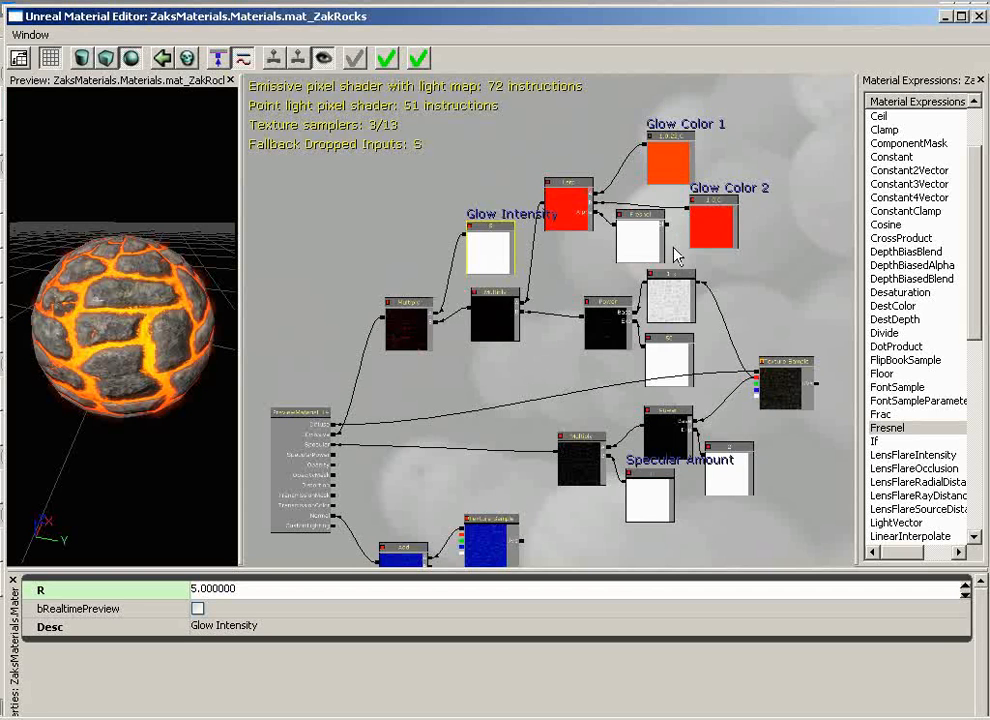
pyautogui.scroll(4, 690, 225)
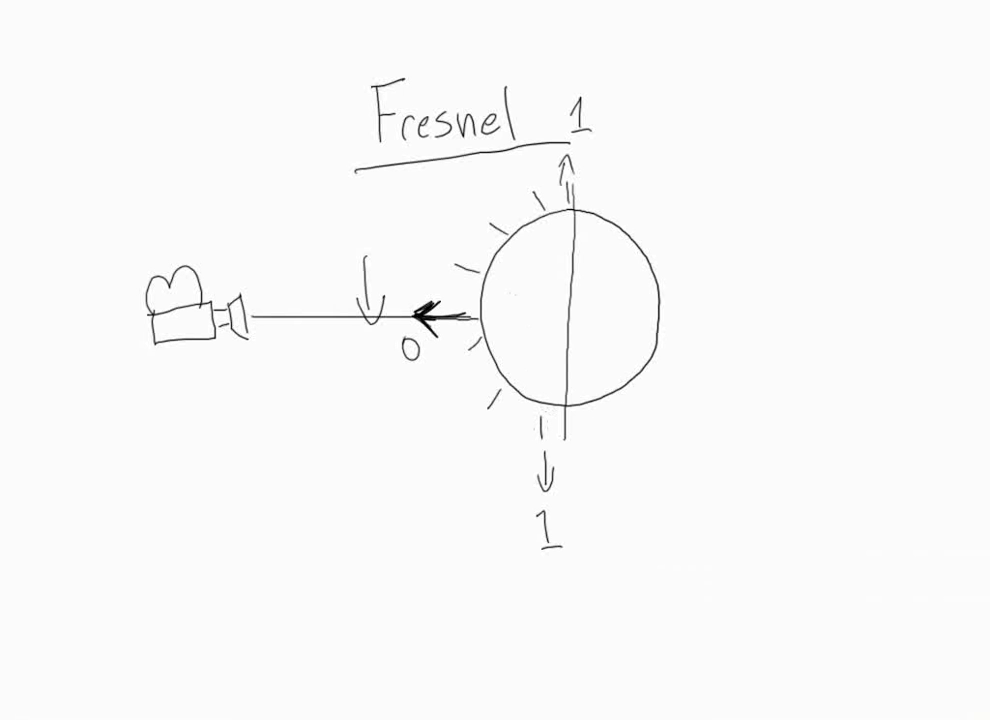
# Draw a box labelled "Normal Map" beside the Fresnel heading, with an arrow pointing from it into the sphere.
pyautogui.moveTo(627, 163)
pyautogui.mouseDown()
pyautogui.moveTo(593, 249)
pyautogui.moveTo(611, 244)
pyautogui.mouseUp()
pyautogui.moveTo(632, 81)
pyautogui.mouseDown()
pyautogui.moveTo(633, 143)
pyautogui.moveTo(726, 138)
pyautogui.moveTo(634, 80)
pyautogui.moveTo(650, 108)
pyautogui.mouseUp()
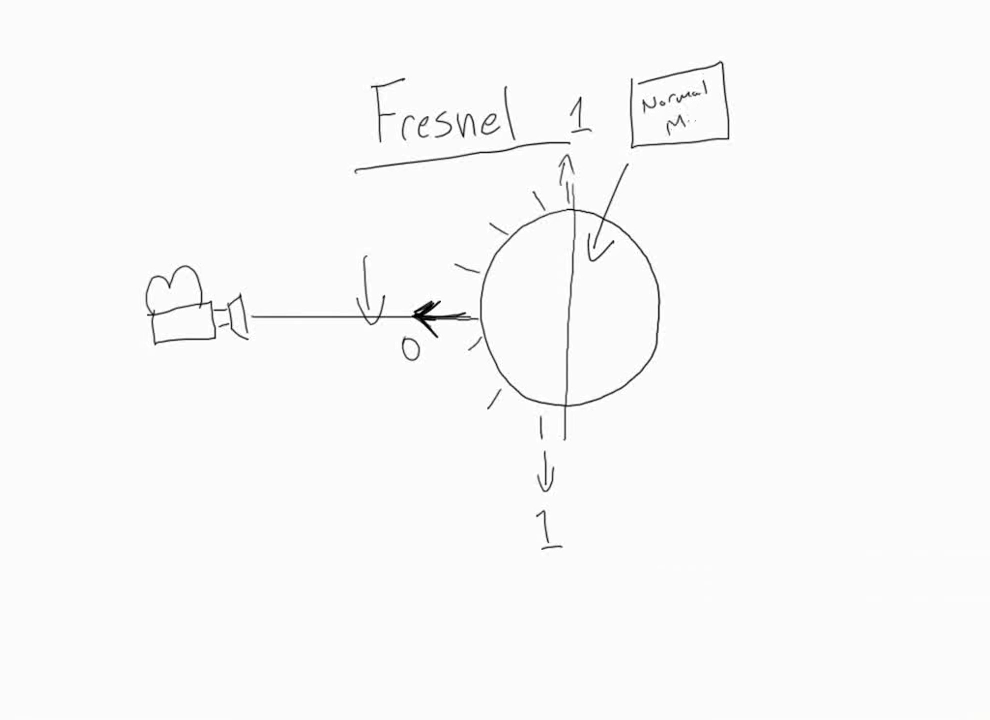
pyautogui.moveTo(689, 113); pyautogui.dragTo(697, 120)
# Sketch small irregular squiggles across the sphere's camera-facing half to represent surface bumps.
pyautogui.moveTo(531, 229)
pyautogui.mouseDown()
pyautogui.moveTo(554, 242)
pyautogui.moveTo(498, 268)
pyautogui.moveTo(520, 299)
pyautogui.mouseUp()
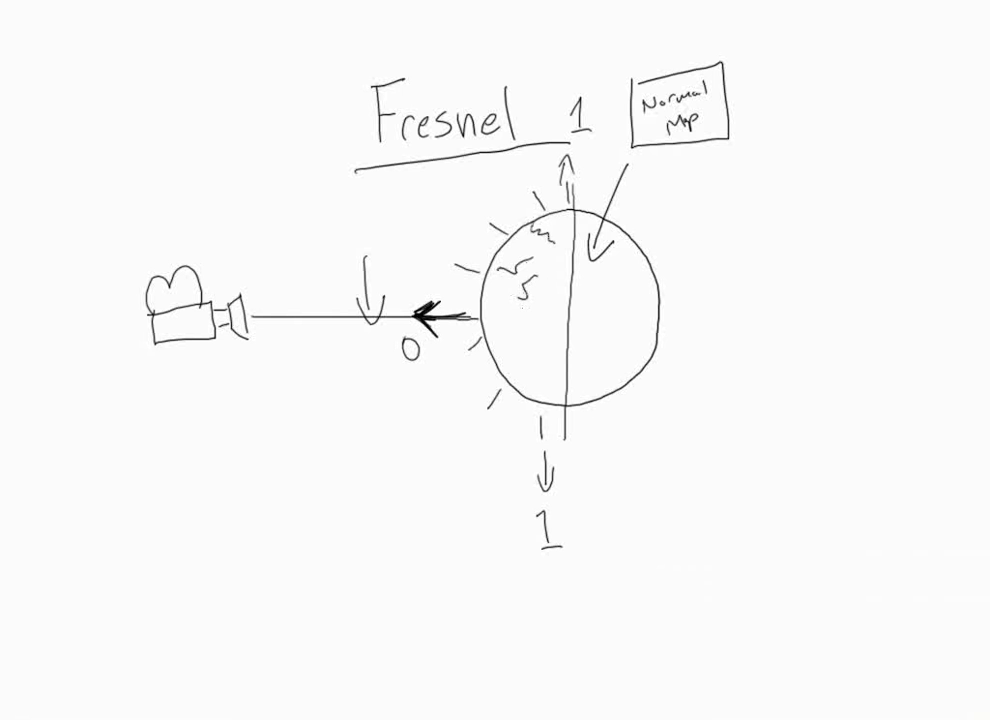
pyautogui.moveTo(501, 343); pyautogui.dragTo(521, 350)
pyautogui.moveTo(487, 309); pyautogui.dragTo(503, 302)
pyautogui.moveTo(528, 350)
pyautogui.mouseDown()
pyautogui.moveTo(551, 338)
pyautogui.moveTo(540, 395)
pyautogui.mouseUp()
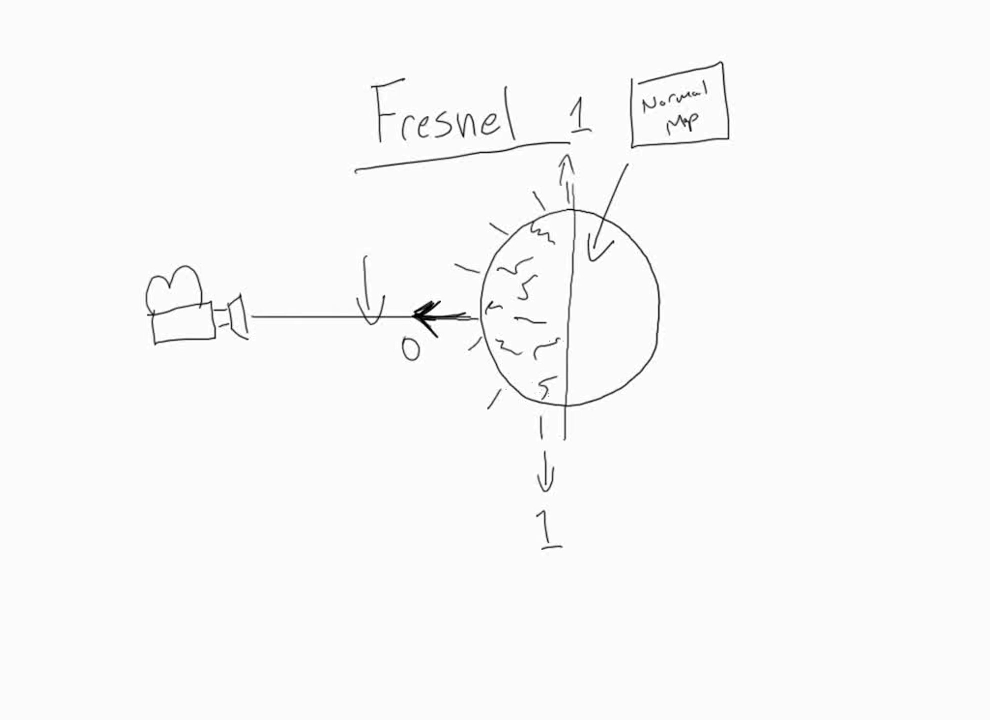
# Draw short strokes in varied directions along the sphere's camera-facing edge.
pyautogui.moveTo(538, 403); pyautogui.dragTo(518, 415)
pyautogui.moveTo(538, 402)
pyautogui.mouseDown()
pyautogui.moveTo(551, 415)
pyautogui.moveTo(489, 408)
pyautogui.moveTo(478, 397)
pyautogui.mouseUp()
pyautogui.moveTo(480, 362); pyautogui.dragTo(478, 385)
pyautogui.moveTo(482, 340); pyautogui.dragTo(471, 330)
pyautogui.moveTo(479, 304); pyautogui.dragTo(469, 278)
pyautogui.moveTo(492, 247)
pyautogui.mouseDown()
pyautogui.moveTo(472, 249)
pyautogui.moveTo(515, 212)
pyautogui.mouseUp()
pyautogui.moveTo(543, 195); pyautogui.dragTo(533, 211)
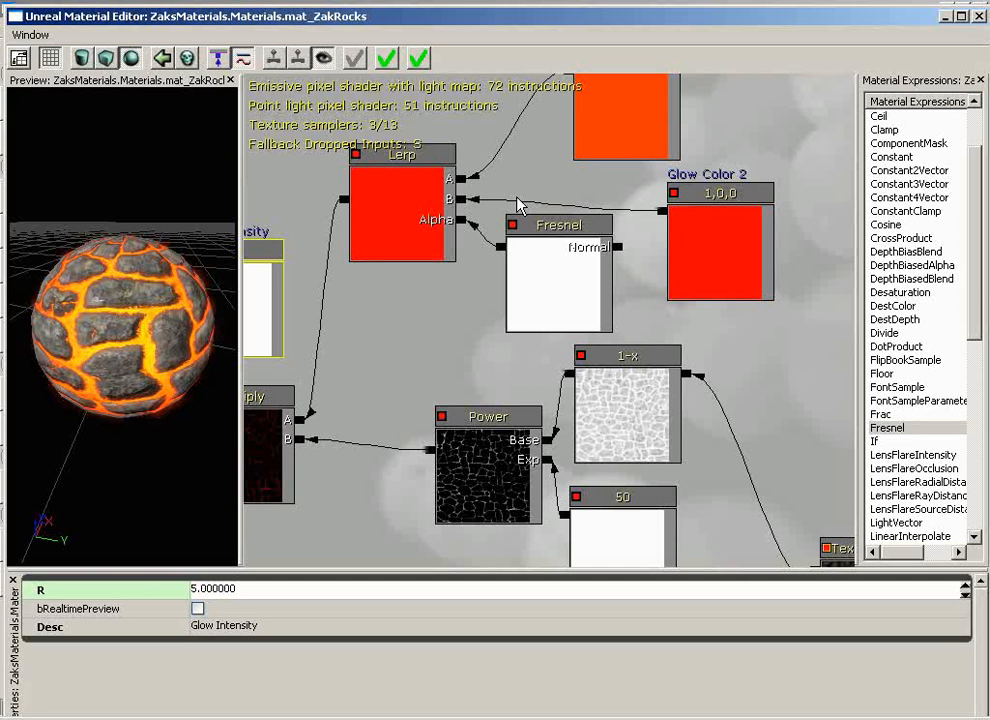
# Close mat_ZakRocks in the Unreal Material Editor and open the FresnelExample material from the ZaksMaterials package.
pyautogui.moveTo(443, 272); pyautogui.dragTo(421, 205)
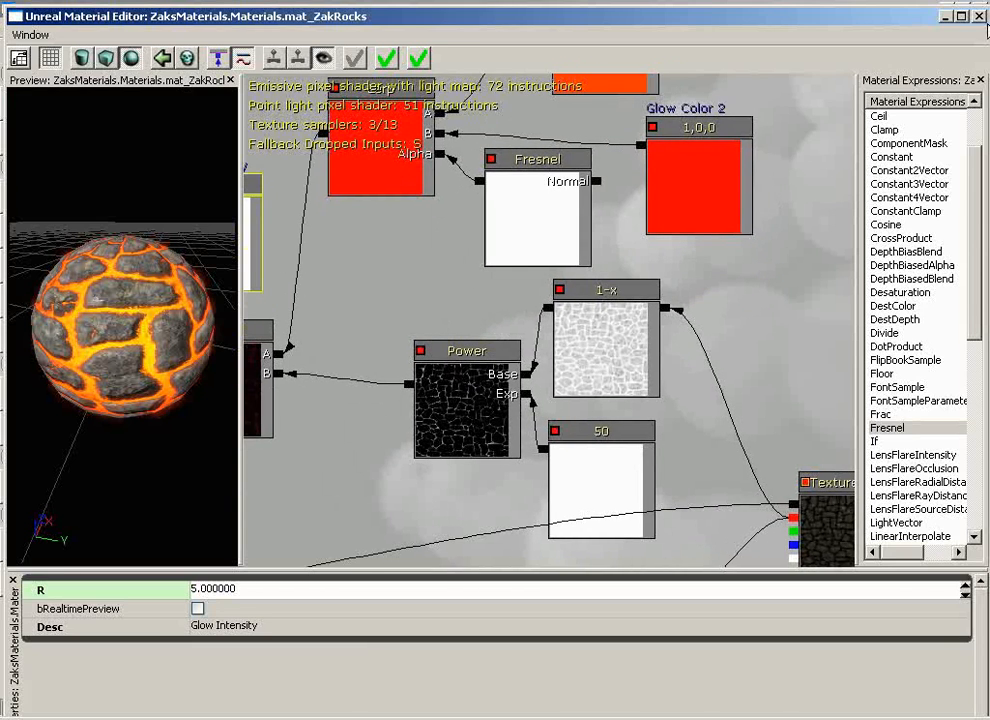
pyautogui.click(979, 17)
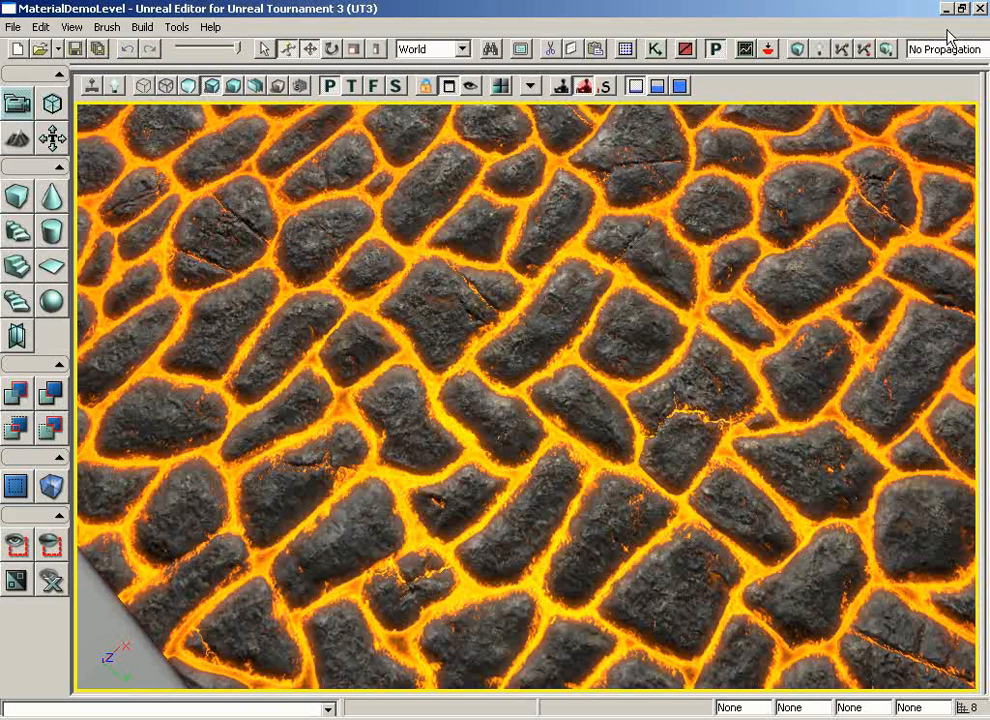
pyautogui.click(625, 48)
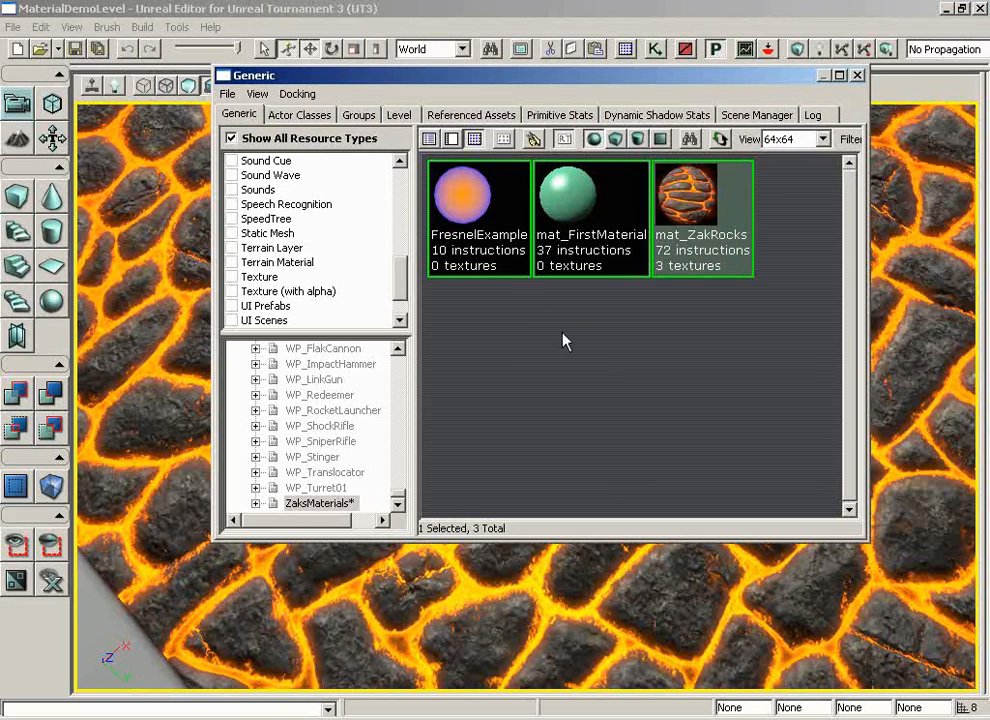
pyautogui.doubleClick(478, 208)
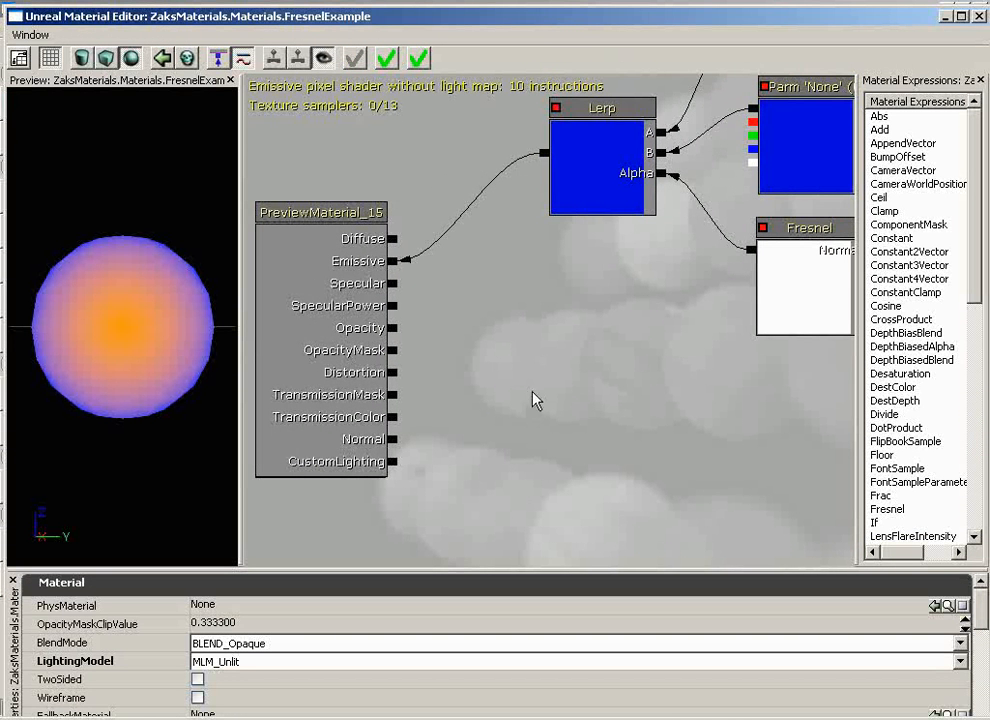
# Add a TextureSample expression to the FresnelExample network, below the Fresnel node.
pyautogui.moveTo(979, 294); pyautogui.dragTo(979, 470)
pyautogui.scroll(-3, 912, 455)
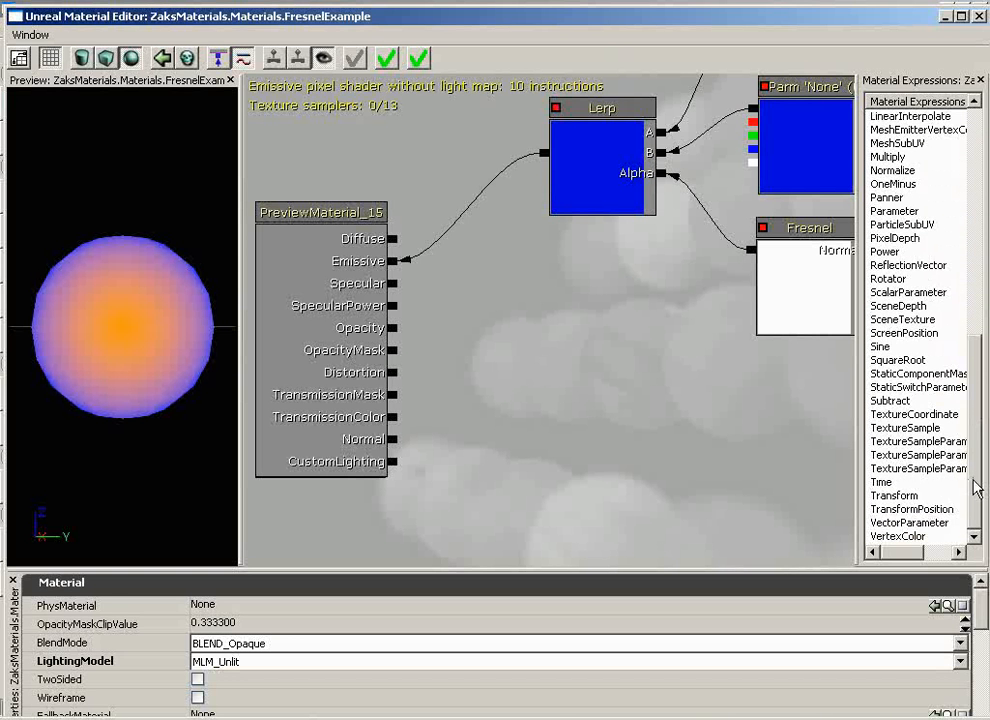
pyautogui.moveTo(906, 428); pyautogui.dragTo(700, 426)
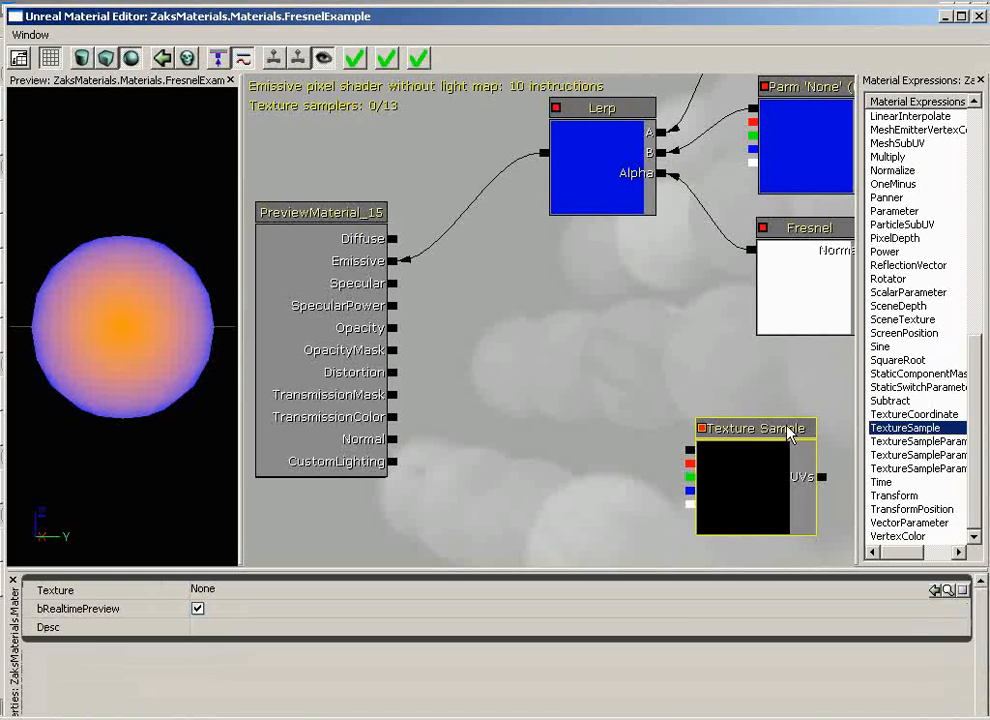
# Assign the normal map T_ASC_Walls_BSP_Stone01_N from the ASC_Walls_Stone package to the Texture Sample.
pyautogui.click(950, 590)
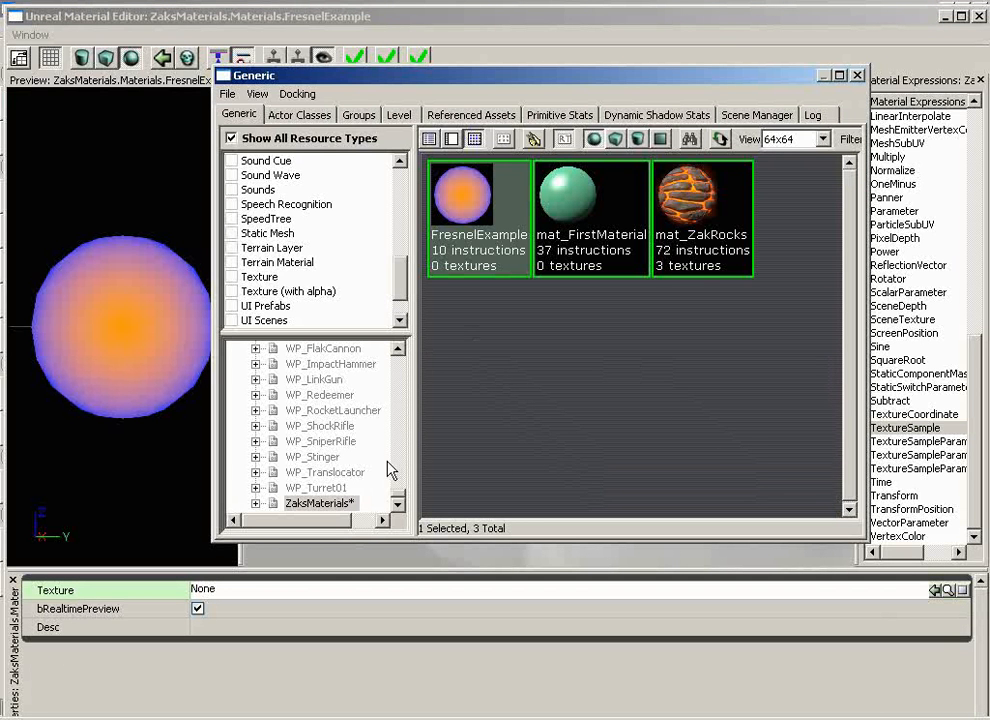
pyautogui.moveTo(400, 500); pyautogui.dragTo(401, 414)
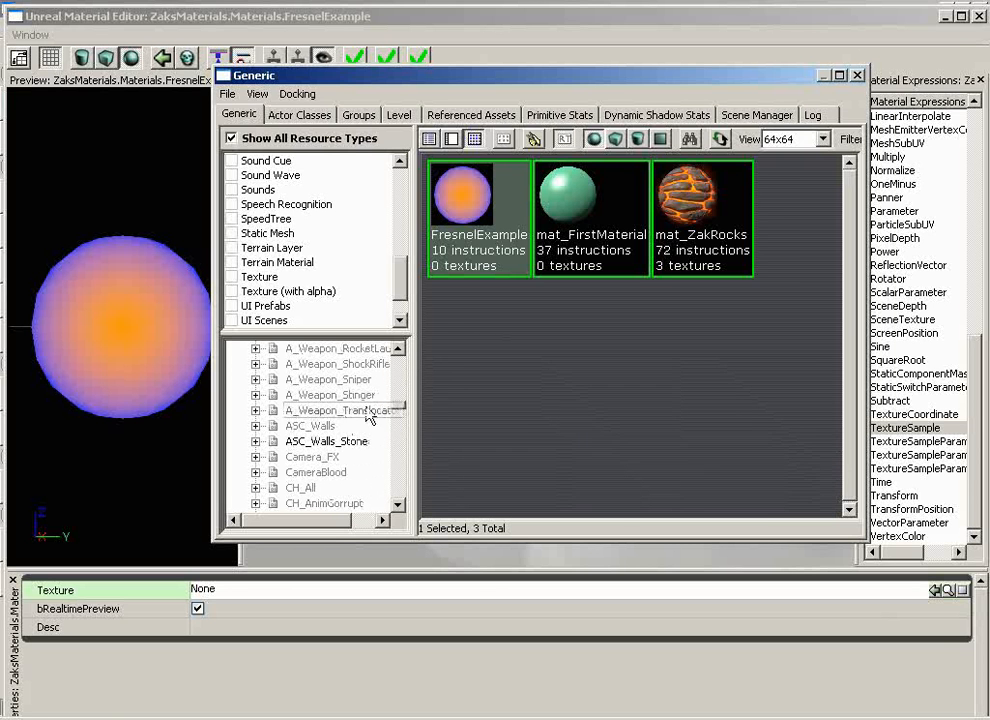
pyautogui.click(340, 441)
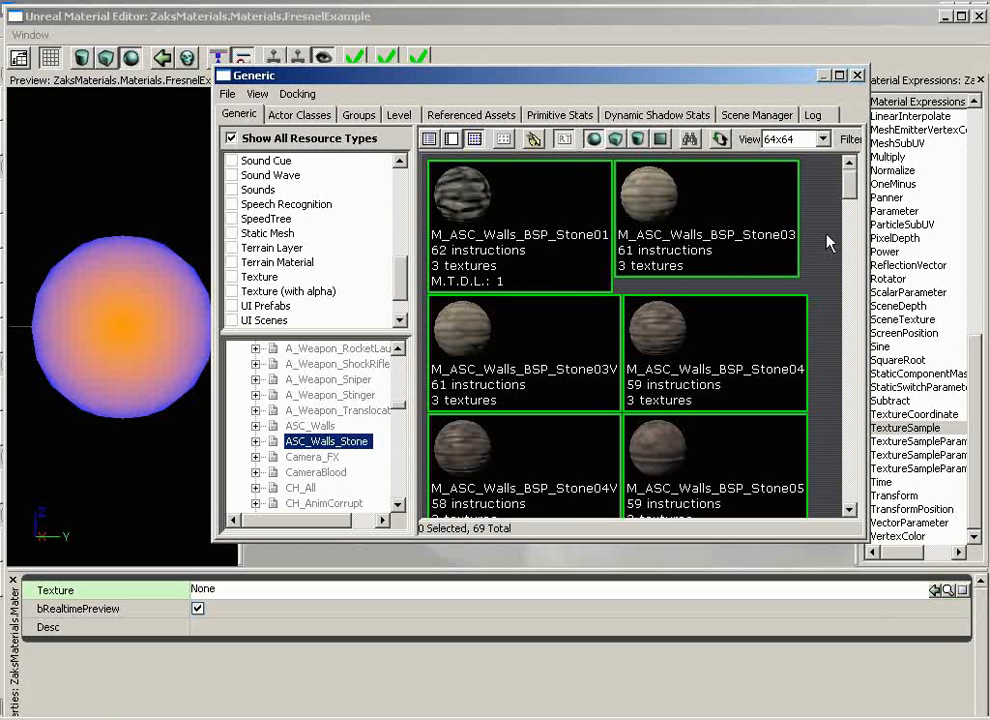
pyautogui.moveTo(847, 188); pyautogui.dragTo(851, 435)
pyautogui.click(745, 315)
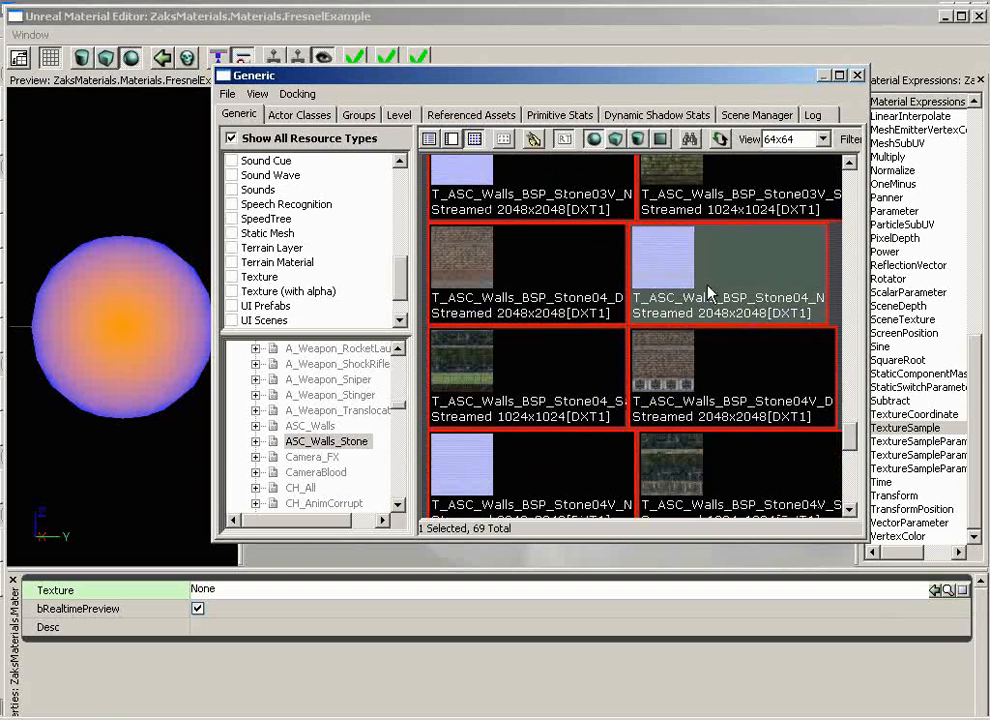
pyautogui.scroll(1, 583, 280)
pyautogui.scroll(2, 583, 280)
pyautogui.scroll(2, 600, 280)
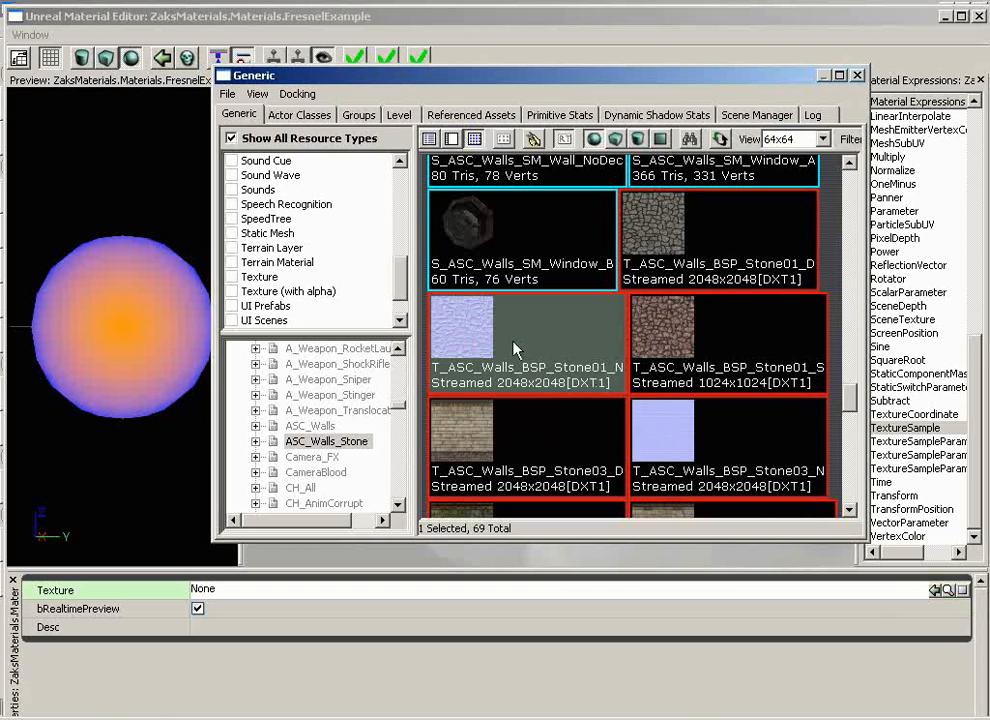
pyautogui.click(858, 78)
pyautogui.click(937, 593)
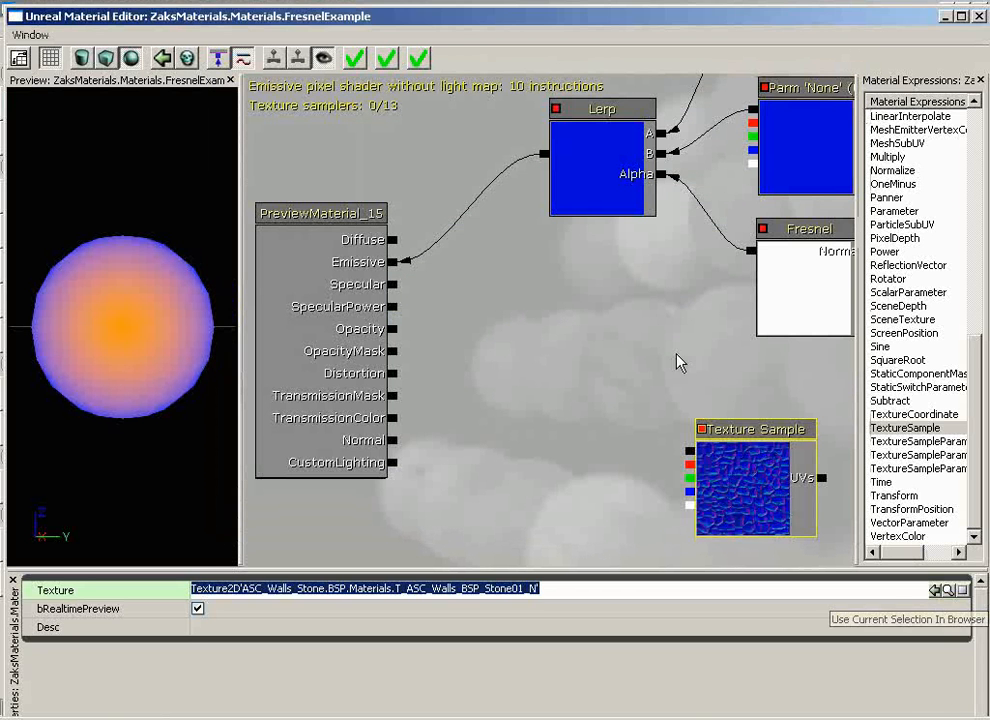
# Place the Texture Sample beside the Fresnel node and connect its RGB output to the Fresnel's Normal input.
pyautogui.click(620, 341)
pyautogui.moveTo(620, 341); pyautogui.dragTo(454, 328)
pyautogui.click(583, 472)
pyautogui.moveTo(814, 442); pyautogui.dragTo(691, 446)
pyautogui.keyDown('ctrl'); pyautogui.moveTo(454, 489); pyautogui.dragTo(688, 305); pyautogui.keyUp('ctrl')
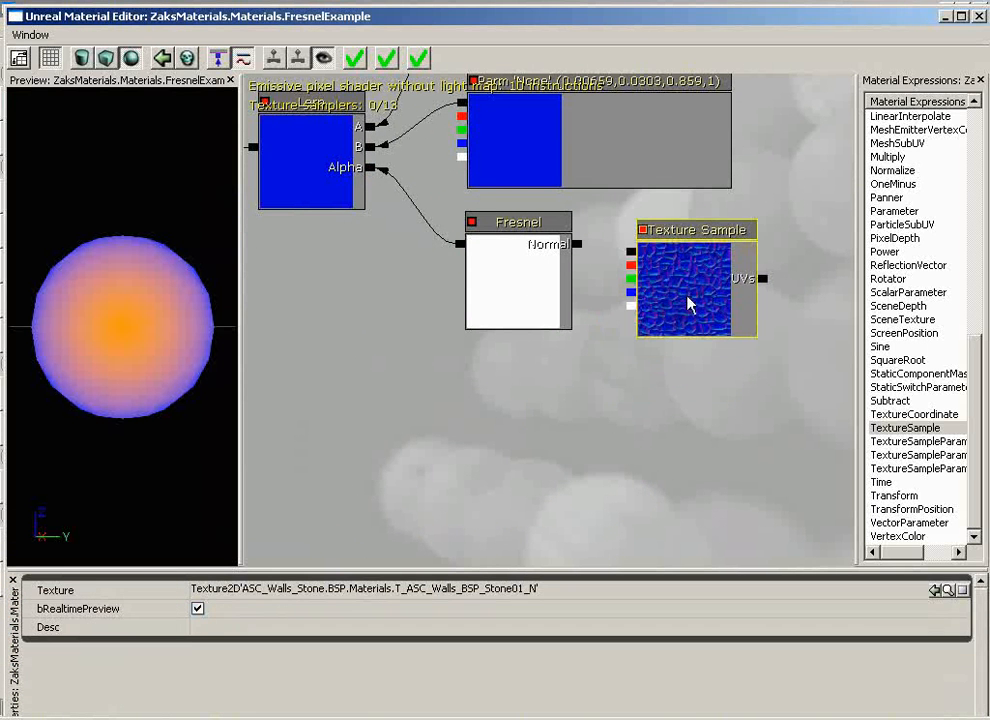
pyautogui.moveTo(633, 252); pyautogui.dragTo(585, 252)
# Examine the normal-mapped Fresnel blend on the preview sphere up close and from several angles.
pyautogui.moveTo(203, 287); pyautogui.dragTo(86, 329)
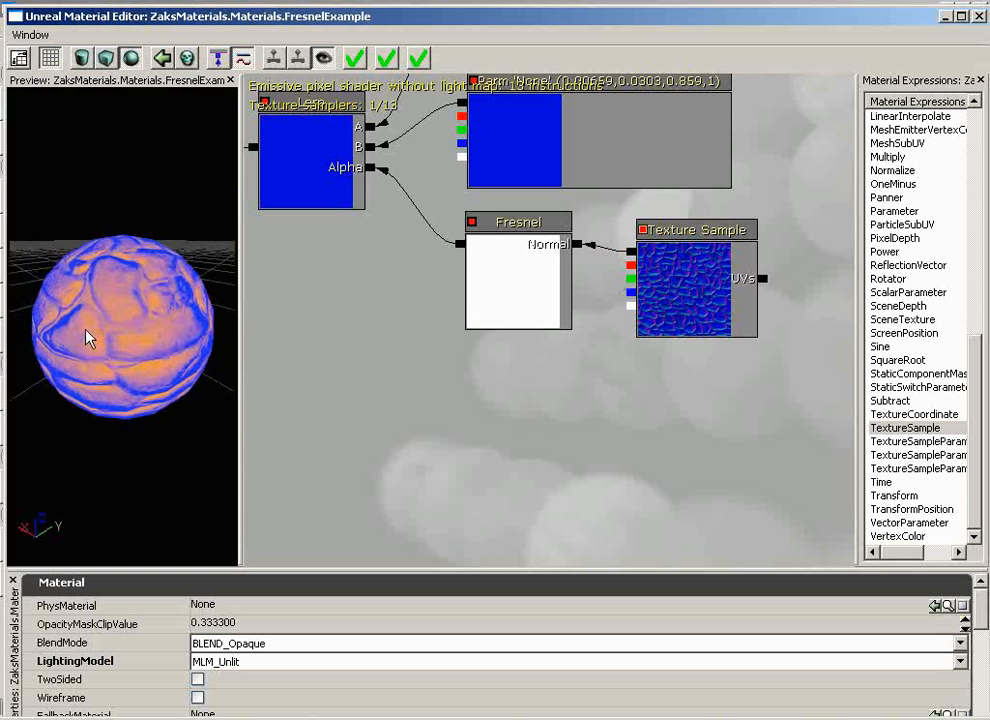
pyautogui.moveTo(86, 329); pyautogui.dragTo(87, 299, button='right')
pyautogui.moveTo(88, 307); pyautogui.dragTo(100, 342)
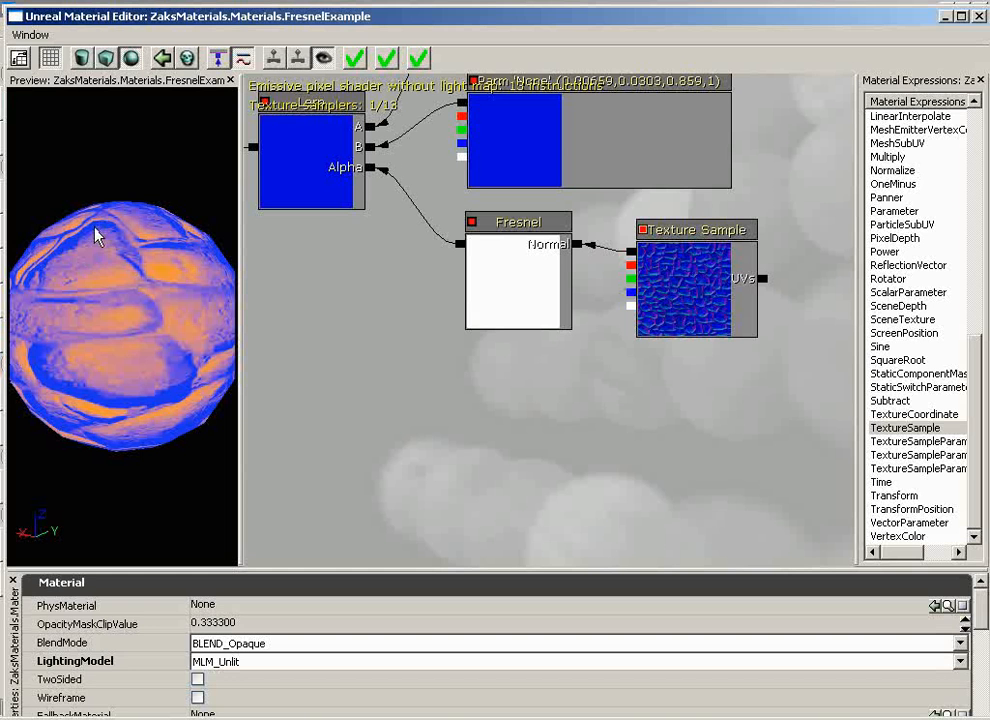
pyautogui.moveTo(110, 230); pyautogui.dragTo(111, 274)
pyautogui.moveTo(181, 303); pyautogui.dragTo(120, 290)
pyautogui.moveTo(194, 308); pyautogui.dragTo(186, 345)
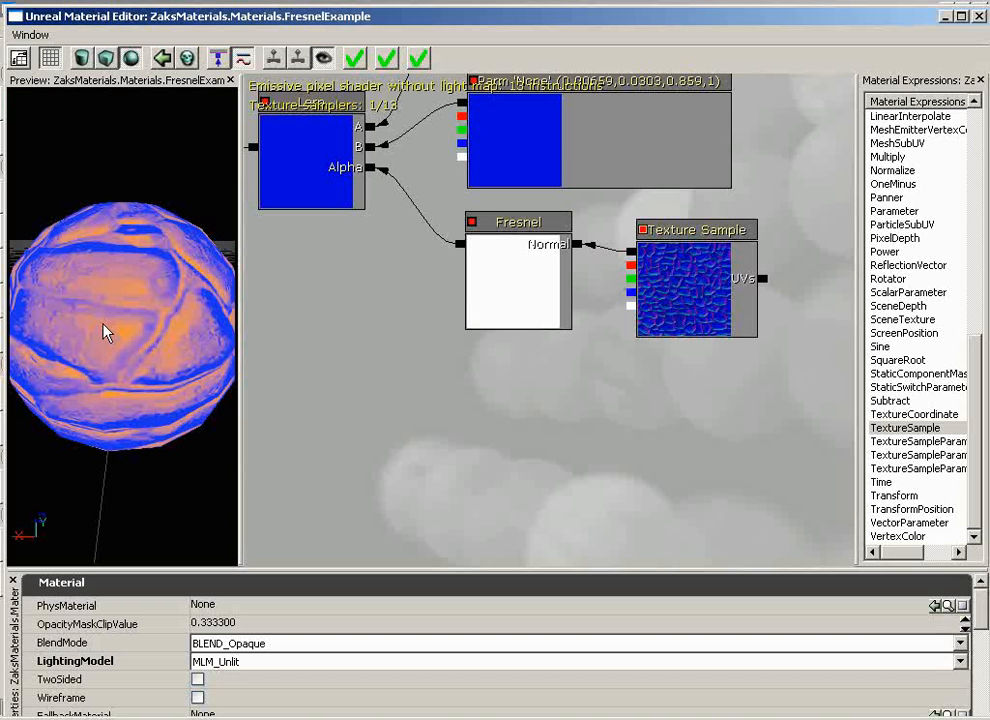